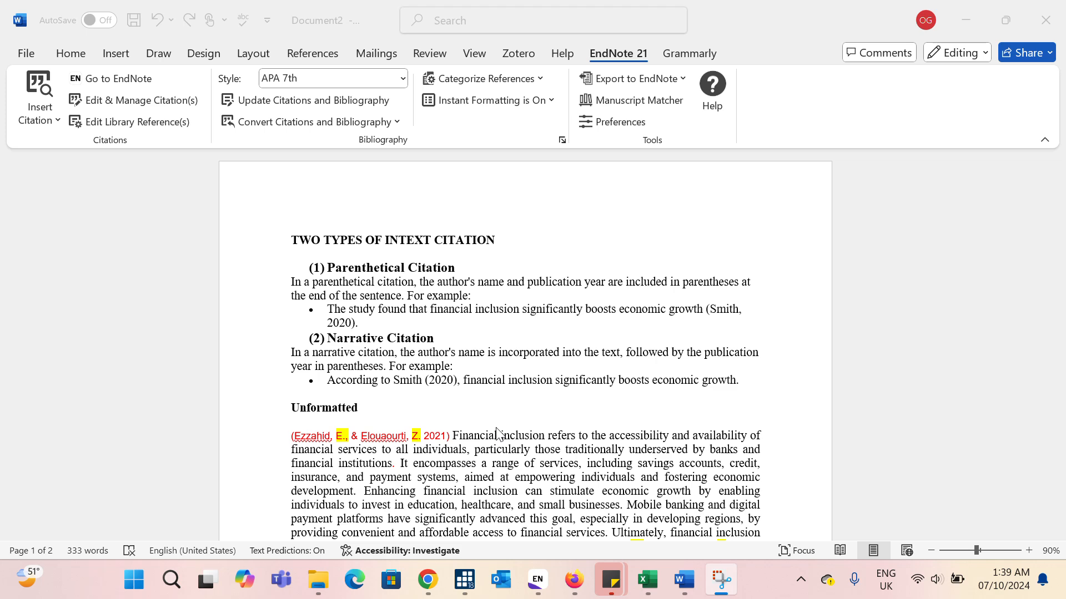
Step: Correct the first word of the paragraph under the Formatted heading to "financial"
scroll(497, 434, down, 2)
scroll(497, 433, down, 4)
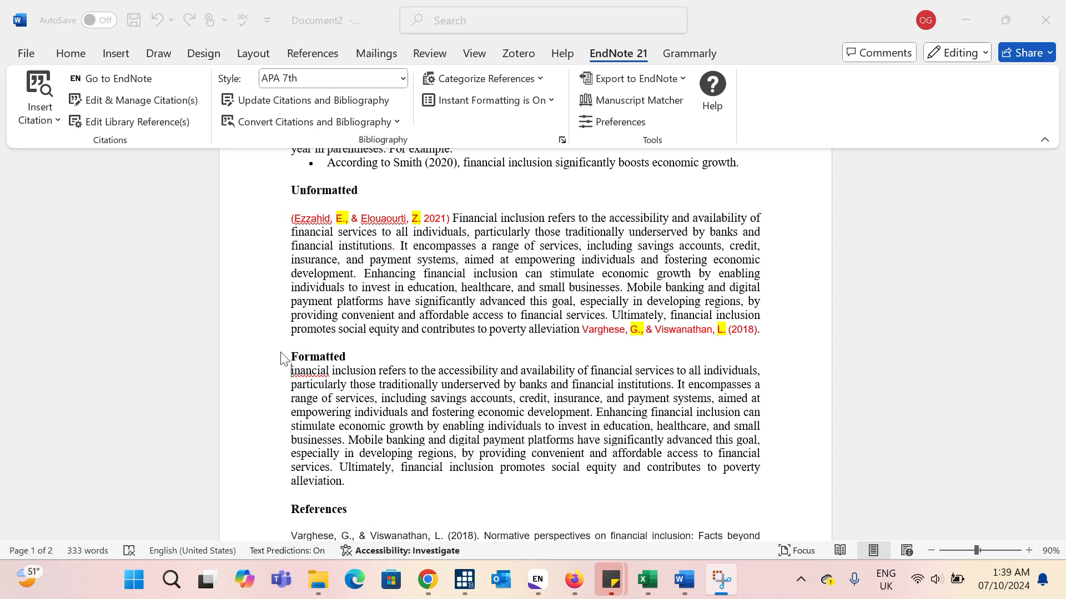
click(293, 372)
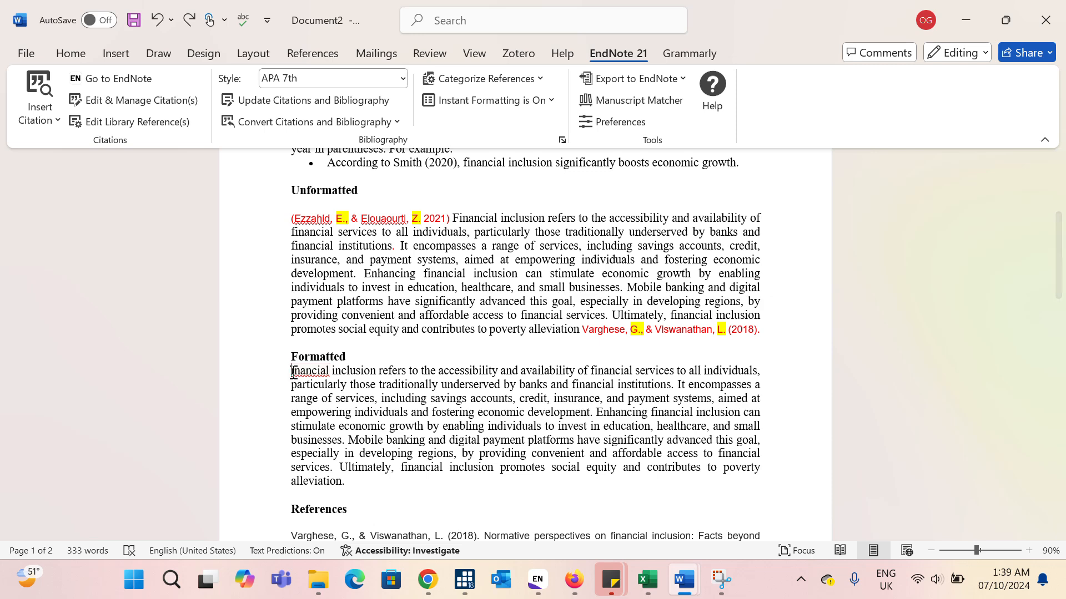
Step: Review the citations in the Unformatted paragraph and compare them with the entries in the reference list
scroll(481, 282, up, 1)
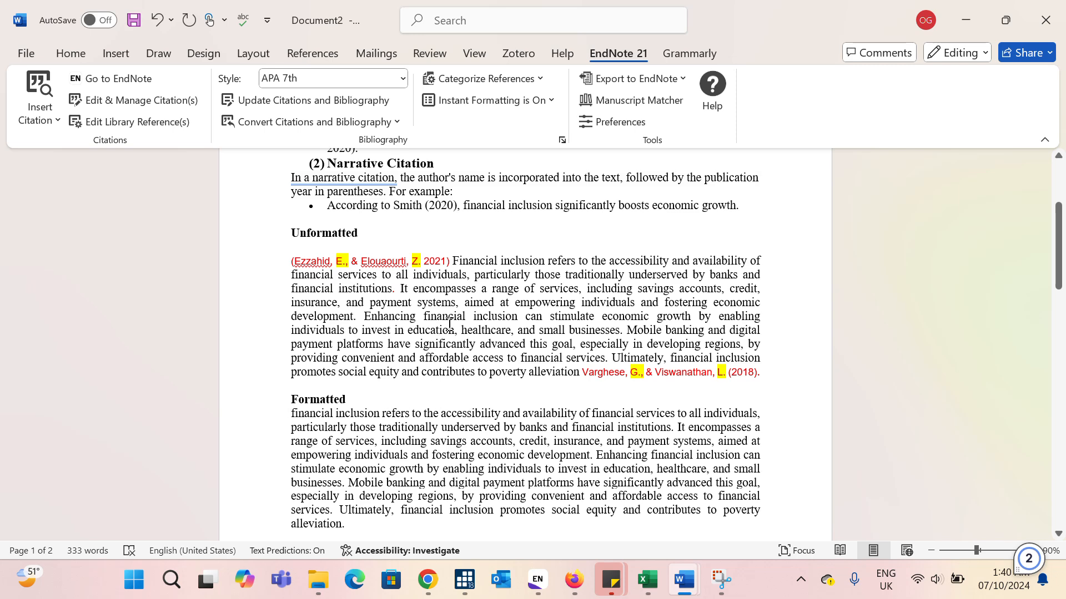
scroll(443, 341, up, 1)
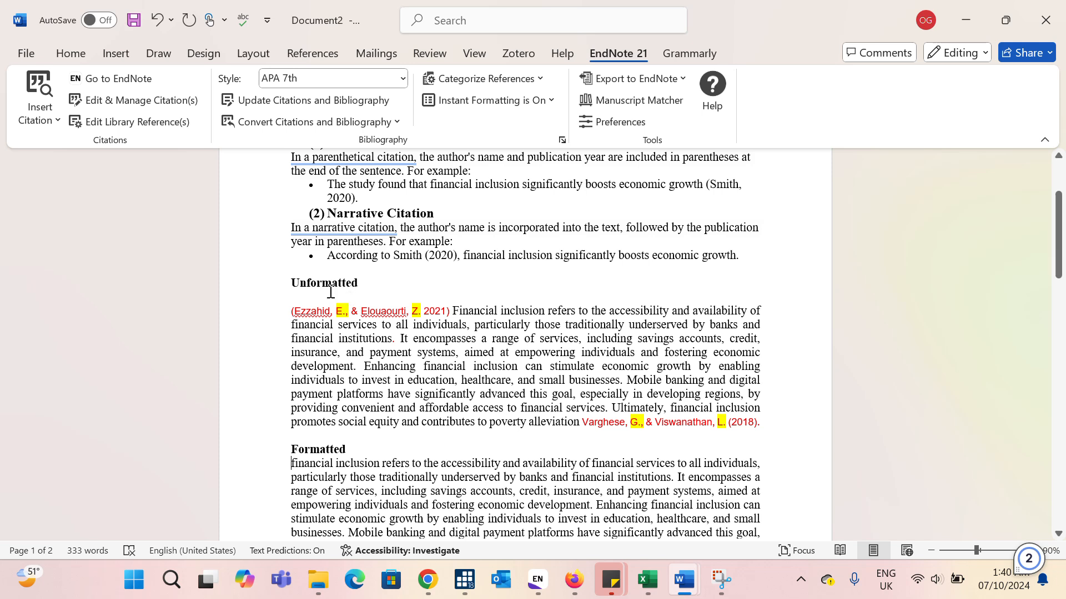
click(379, 315)
scroll(377, 333, down, 7)
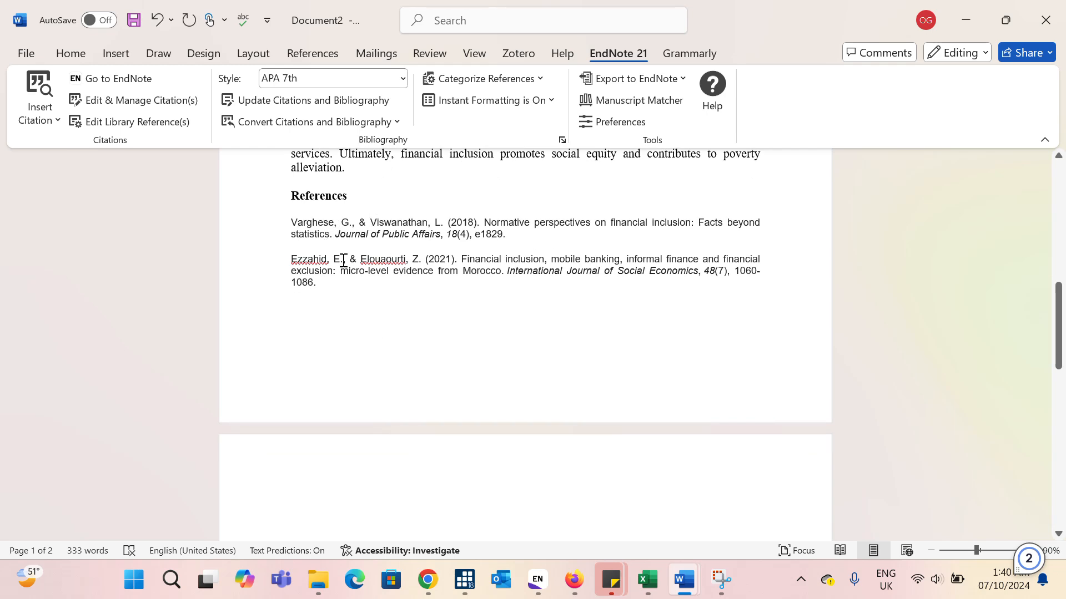
scroll(388, 241, up, 6)
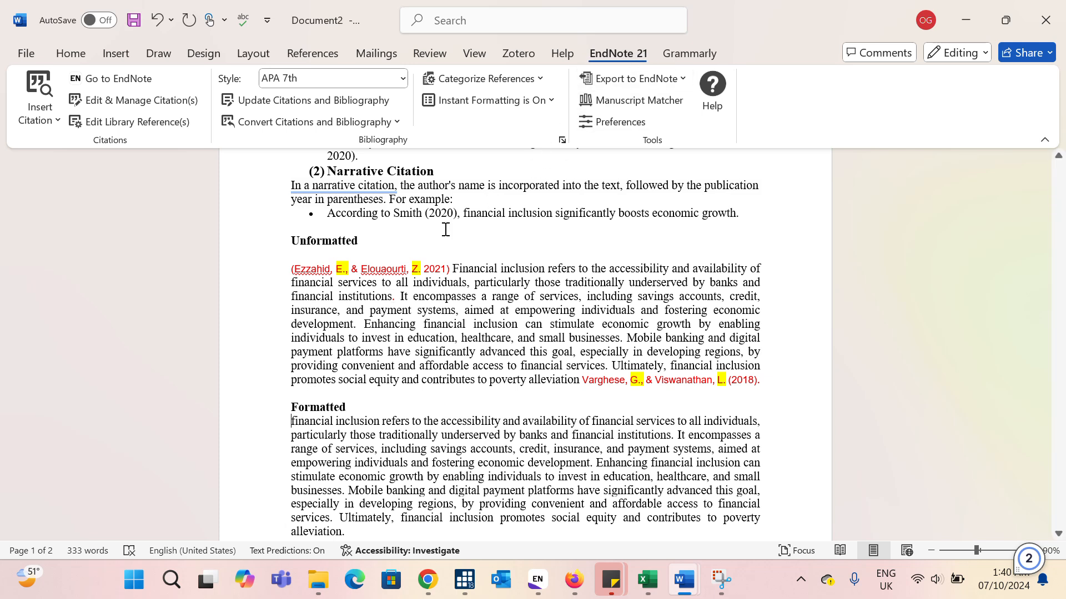
click(285, 411)
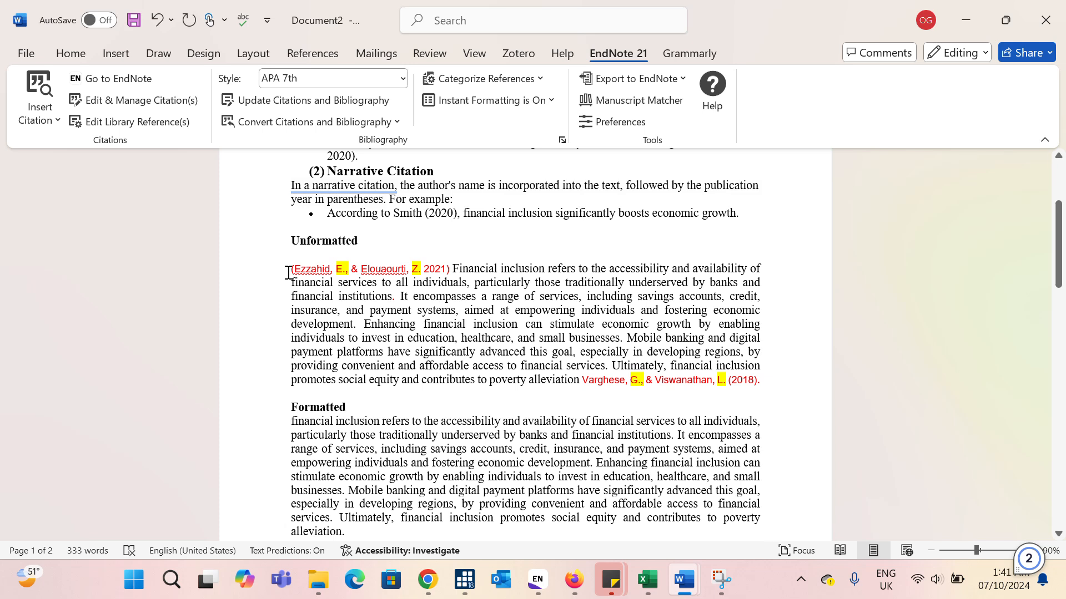
double_click(314, 267)
Step: Copy the 2021 reference on financial inclusion and mobile banking in Morocco from the reference list
scroll(409, 401, down, 2)
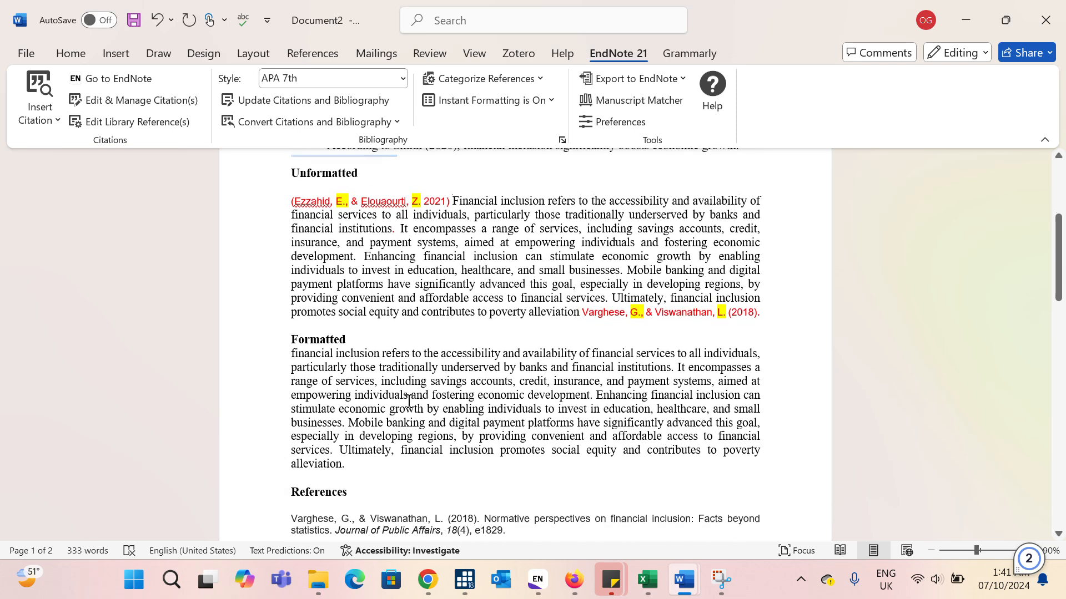
scroll(409, 402, down, 1)
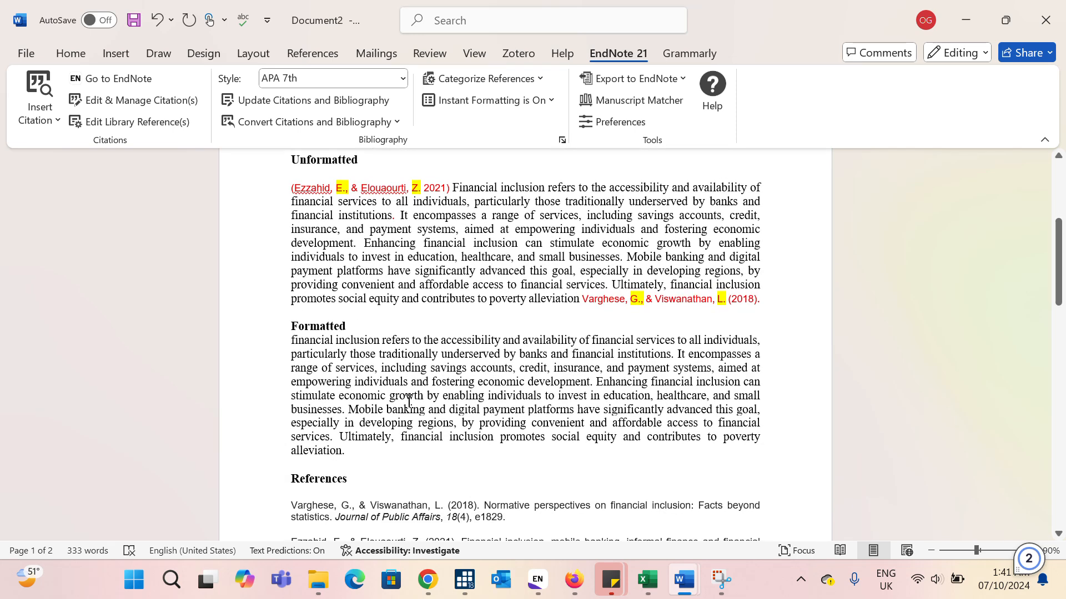
scroll(409, 401, down, 1)
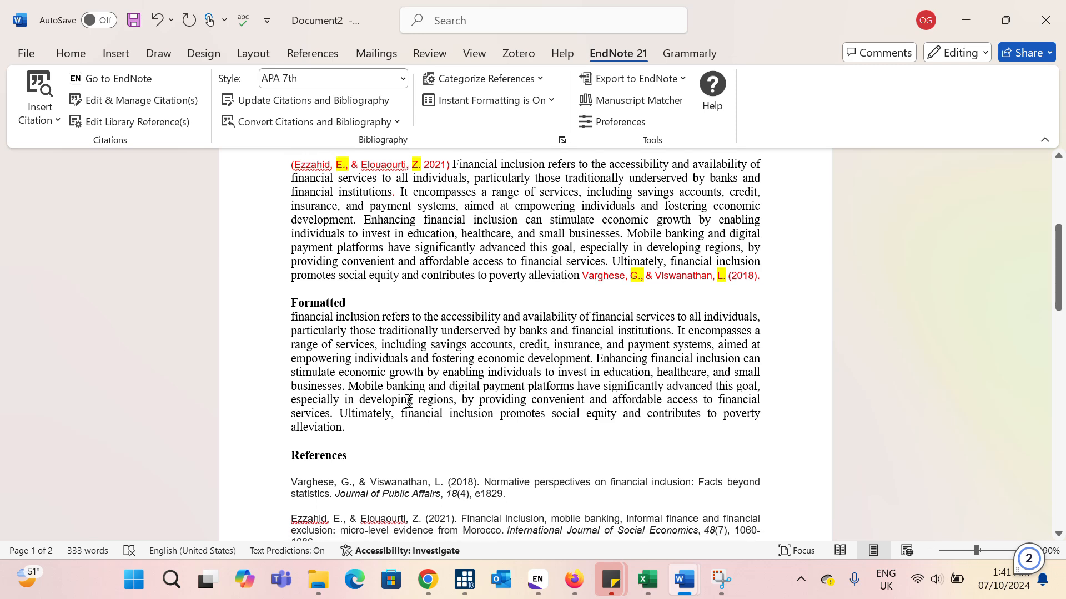
scroll(450, 263, down, 3)
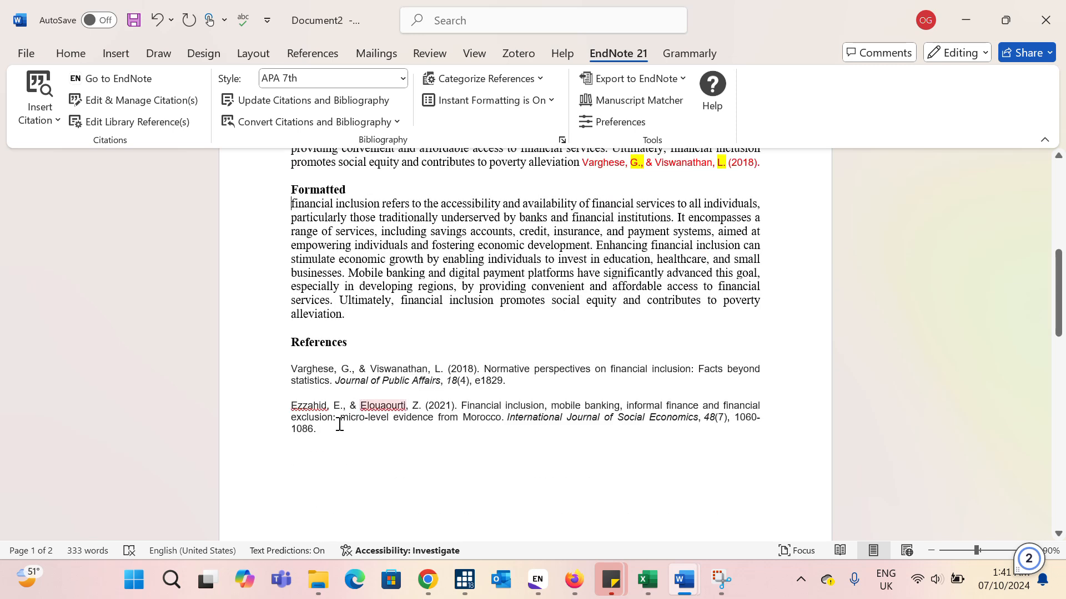
drag(319, 438, 286, 408)
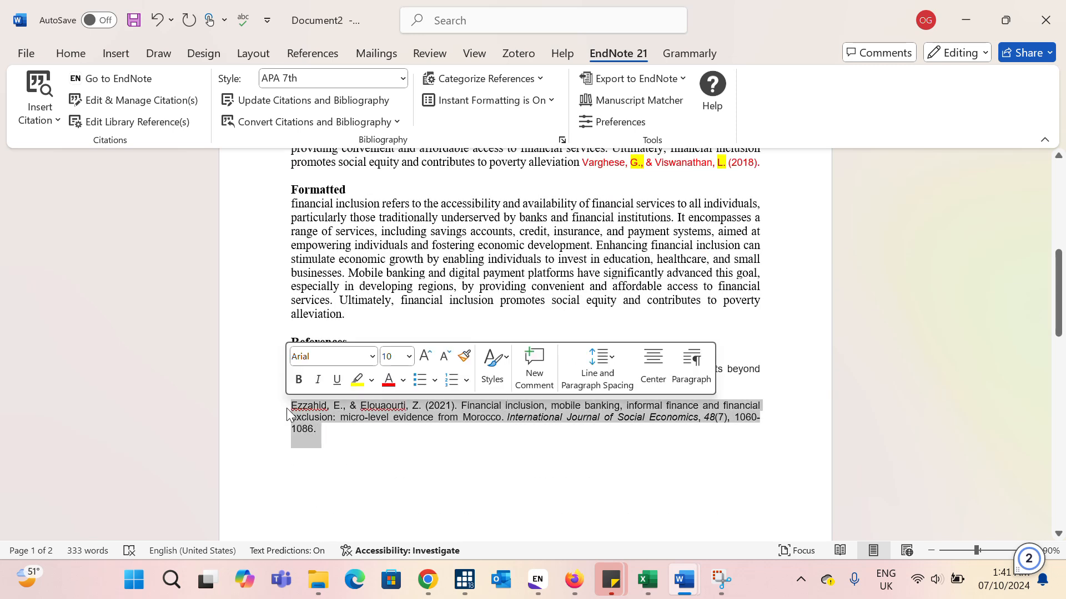
Step: Switch to Chrome and search Google Scholar for the copied Morocco reference
click(428, 580)
click(121, 410)
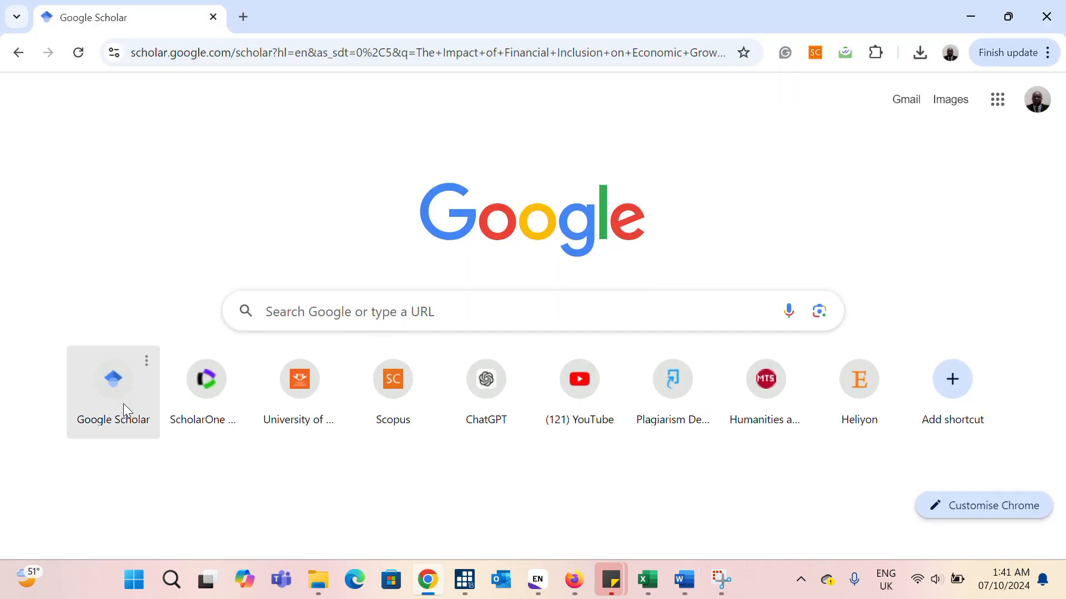
click(402, 107)
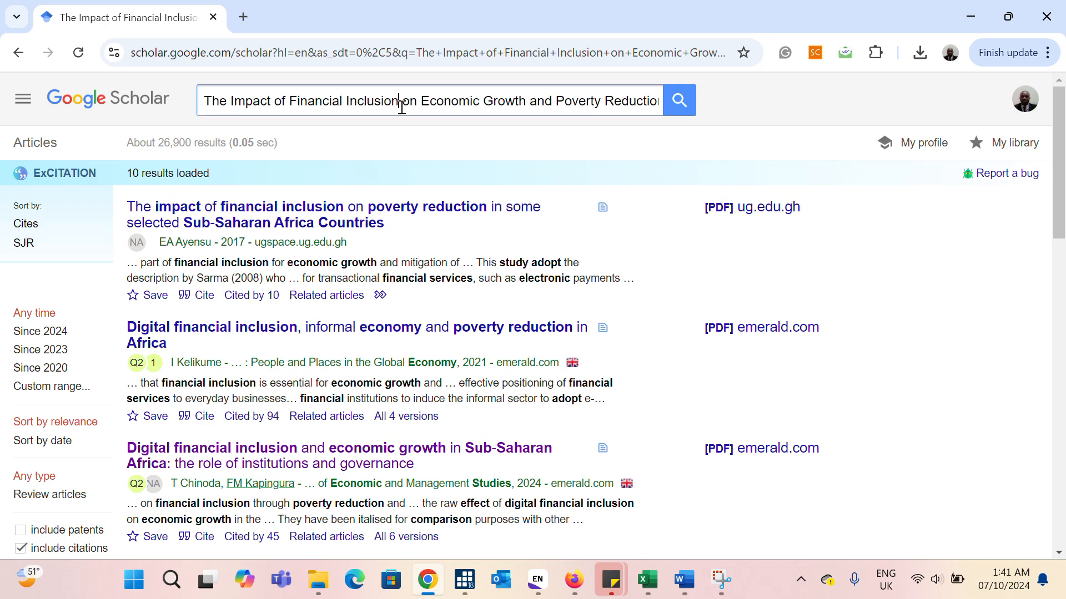
key(ctrl+a)
key(BackSpace)
key(ctrl+v)
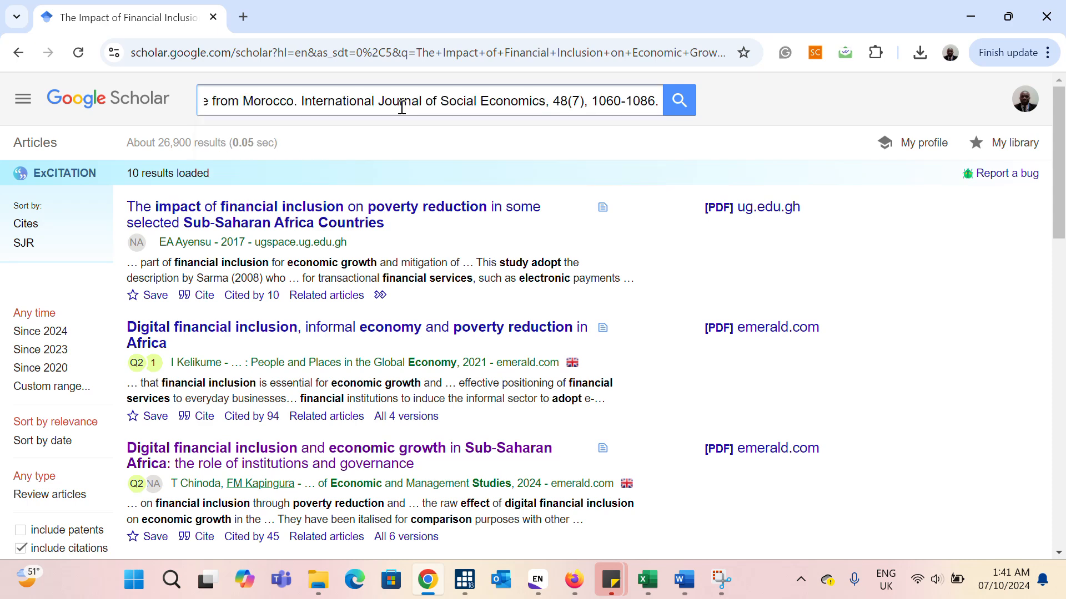
click(676, 106)
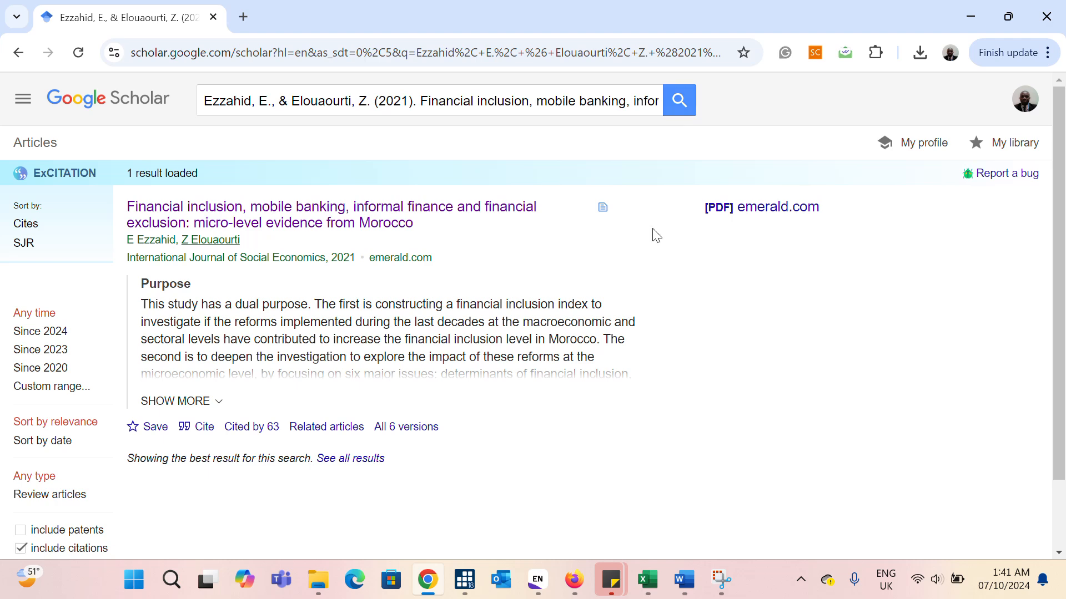
Step: Export the article's citation in EndNote format, open the downloaded file to import it, and close the Cite dialog
click(205, 428)
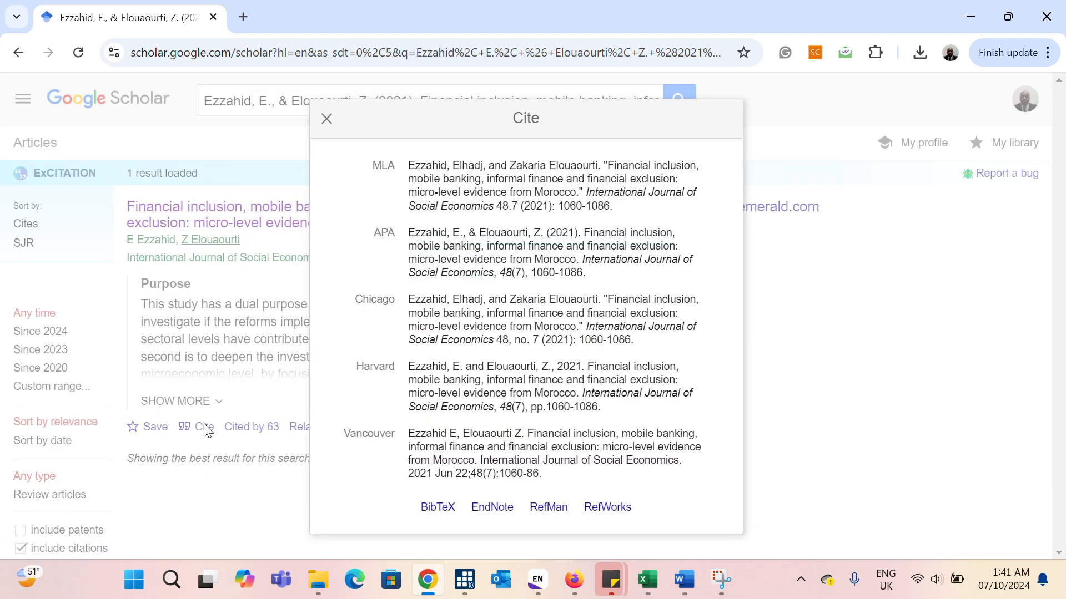
click(507, 511)
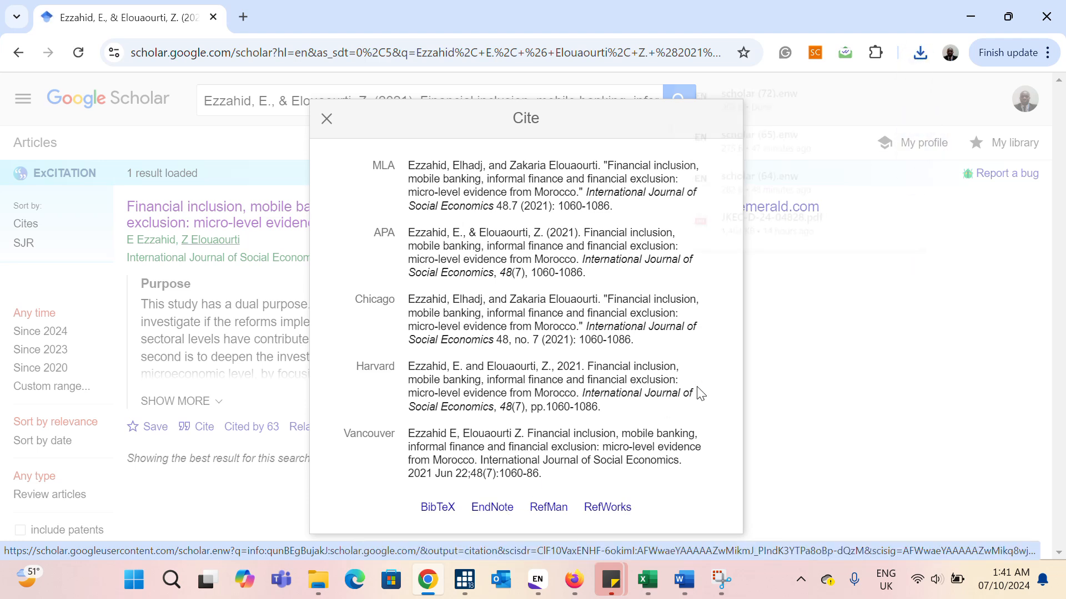
click(913, 95)
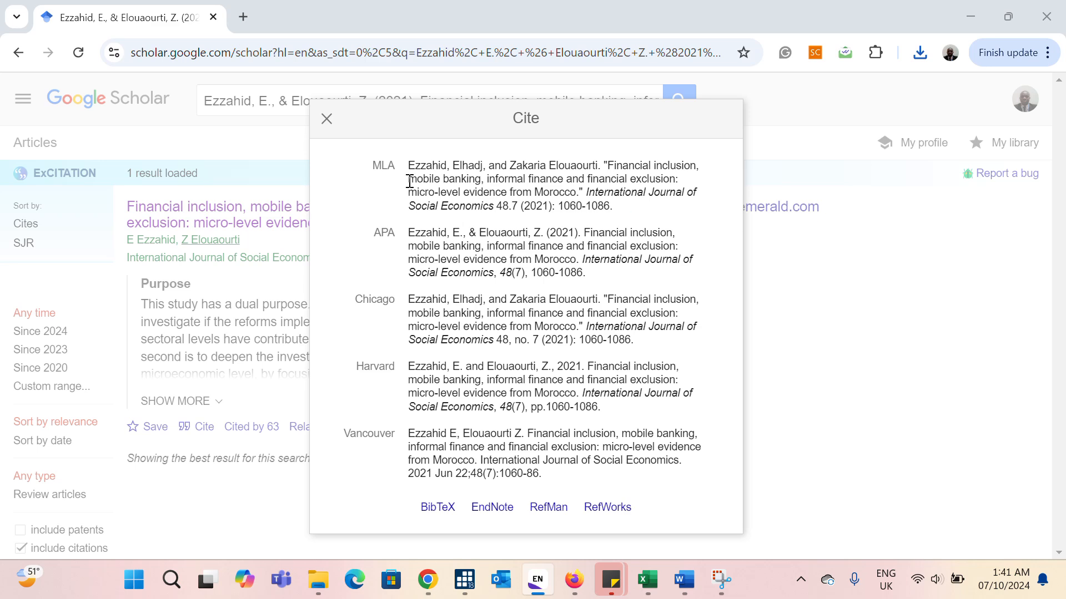
click(326, 120)
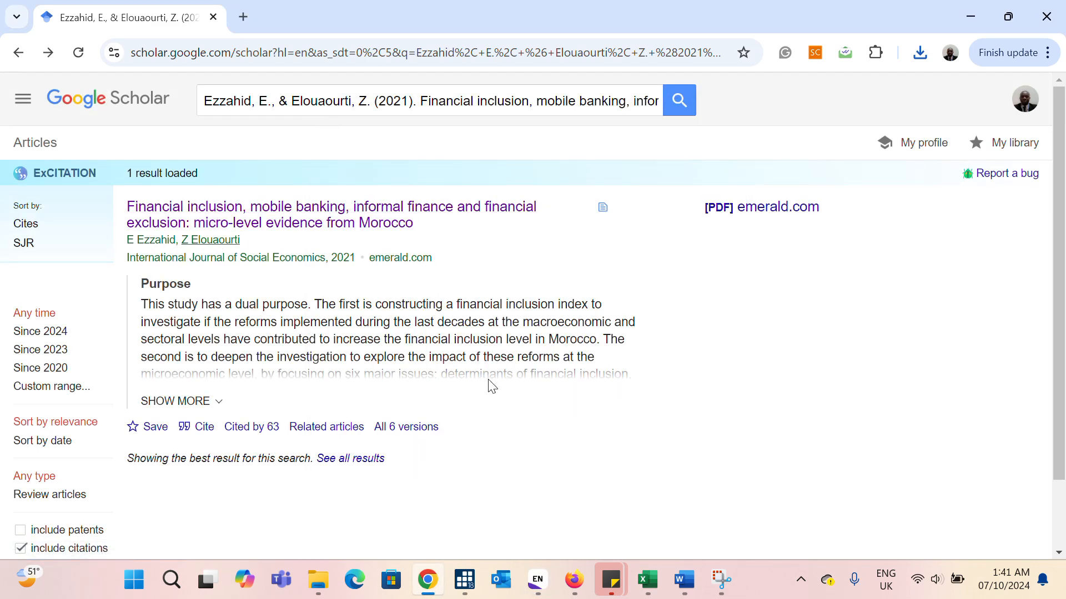
Step: Switch to EndNote and check the DOI field of the imported reference
click(537, 579)
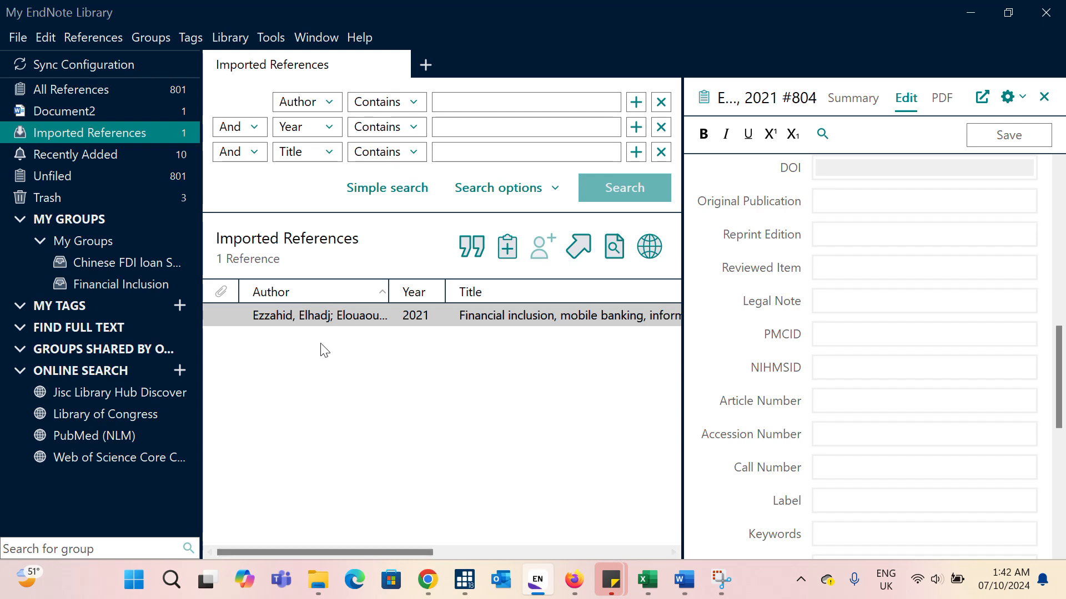
click(971, 16)
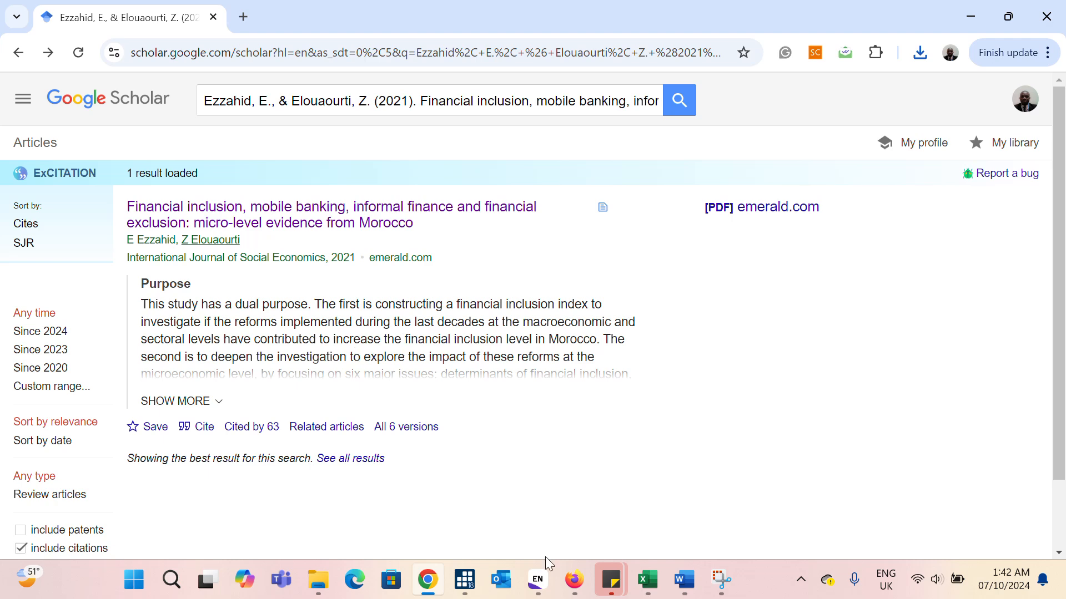
click(538, 579)
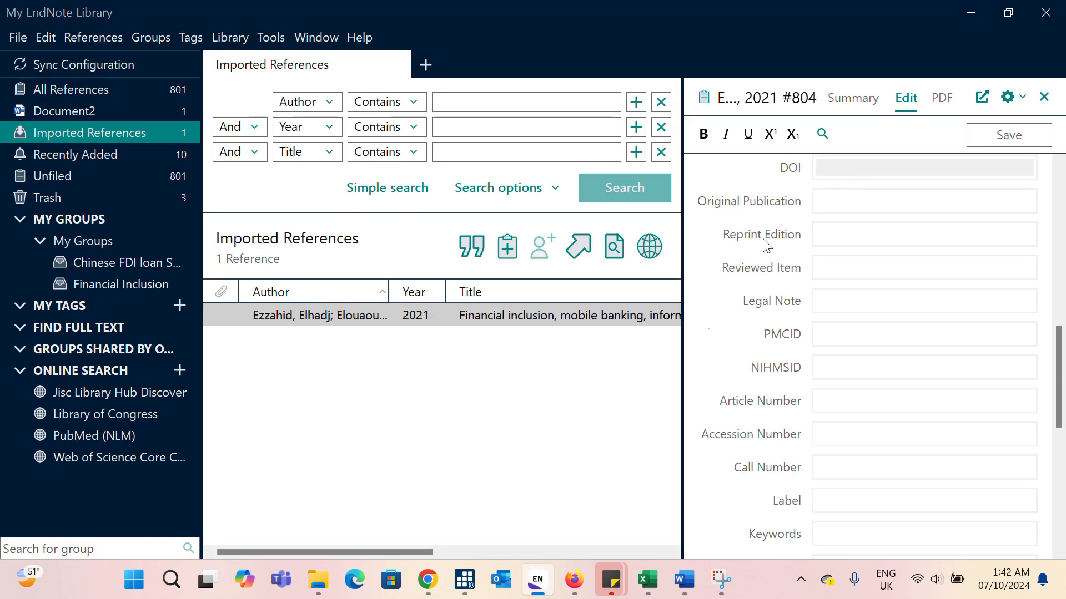
Step: Return to Chrome and open the Morocco article's Emerald page in a new tab
mouse_move(427, 579)
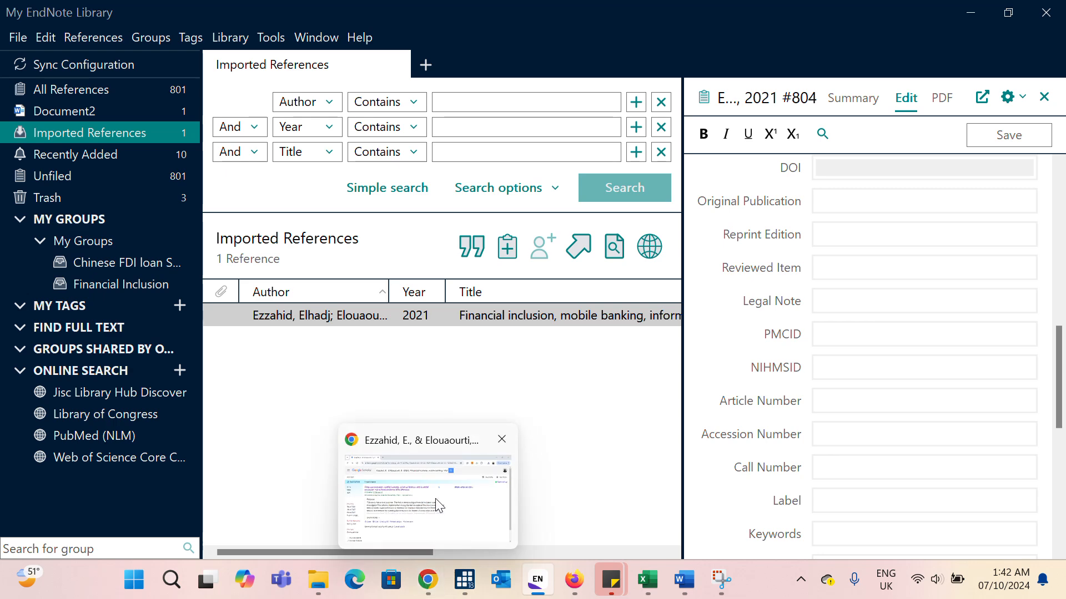
click(435, 502)
right_click(215, 222)
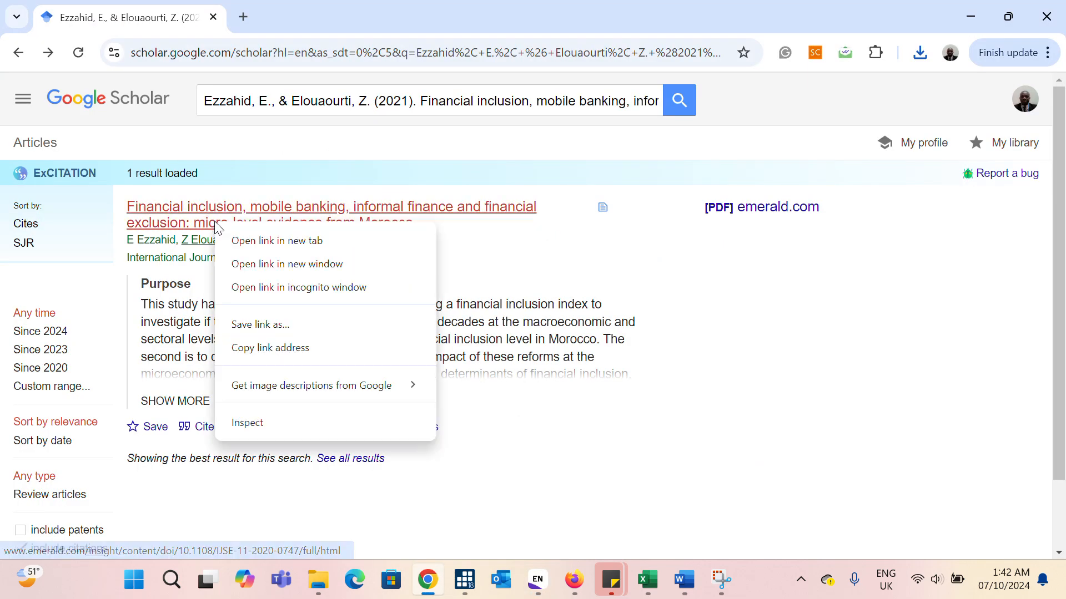
click(259, 242)
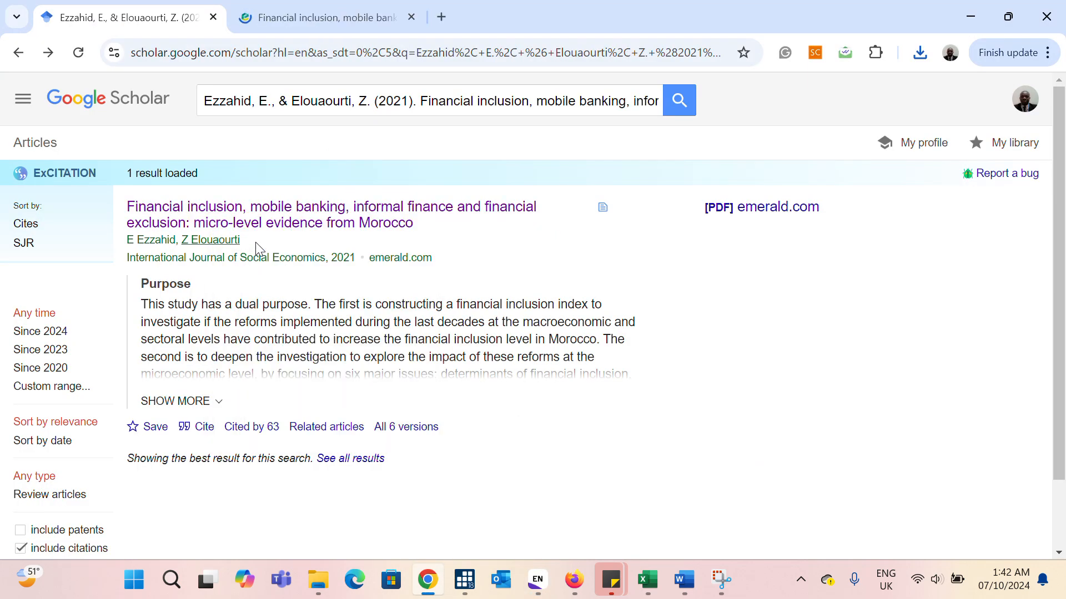
click(325, 17)
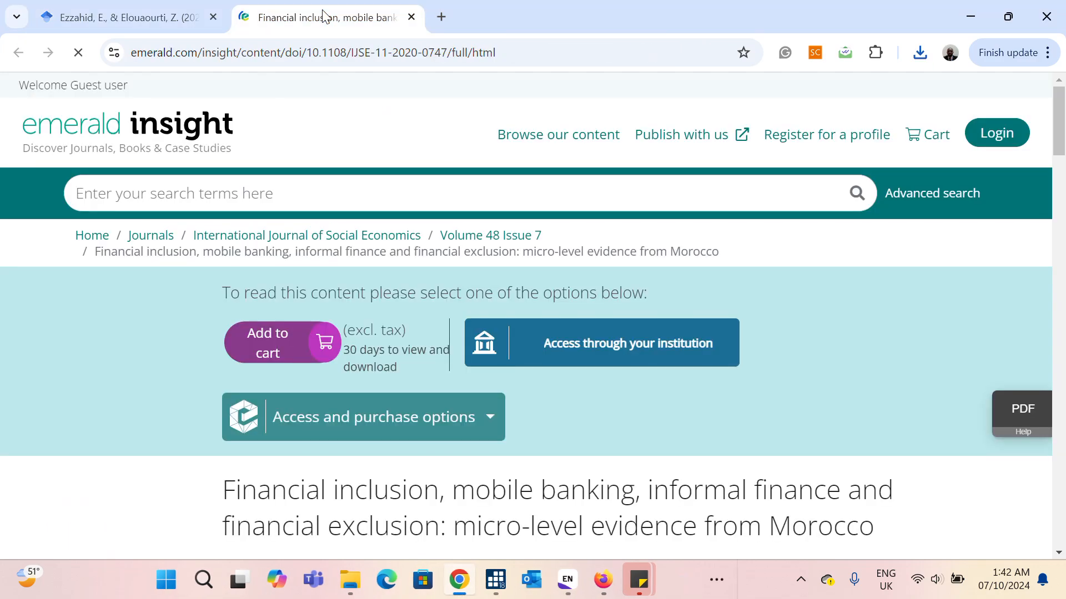
scroll(456, 352, down, 5)
scroll(456, 352, down, 20)
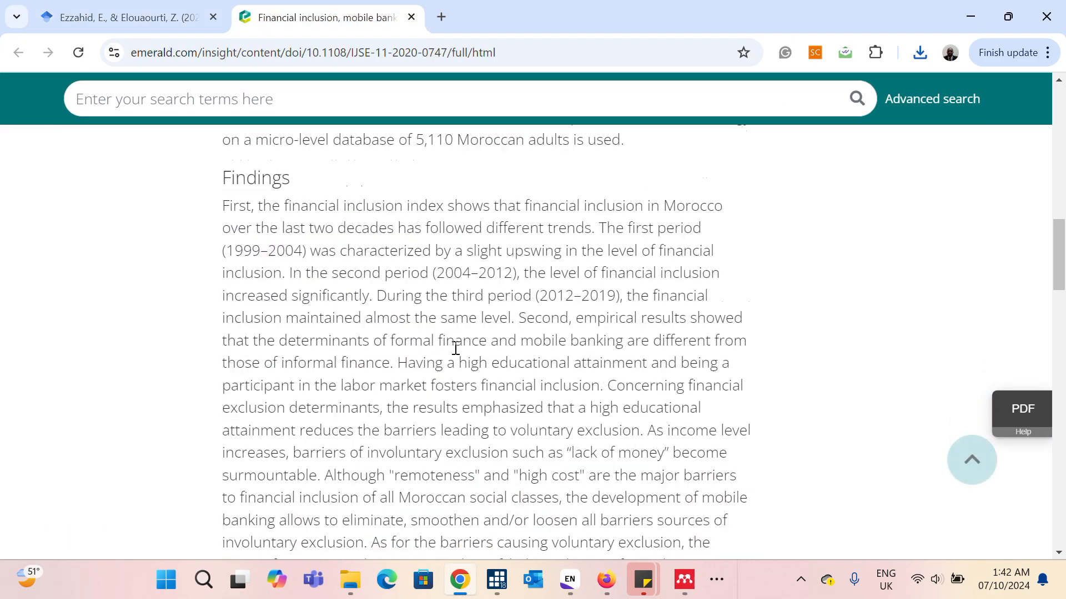
scroll(457, 352, down, 5)
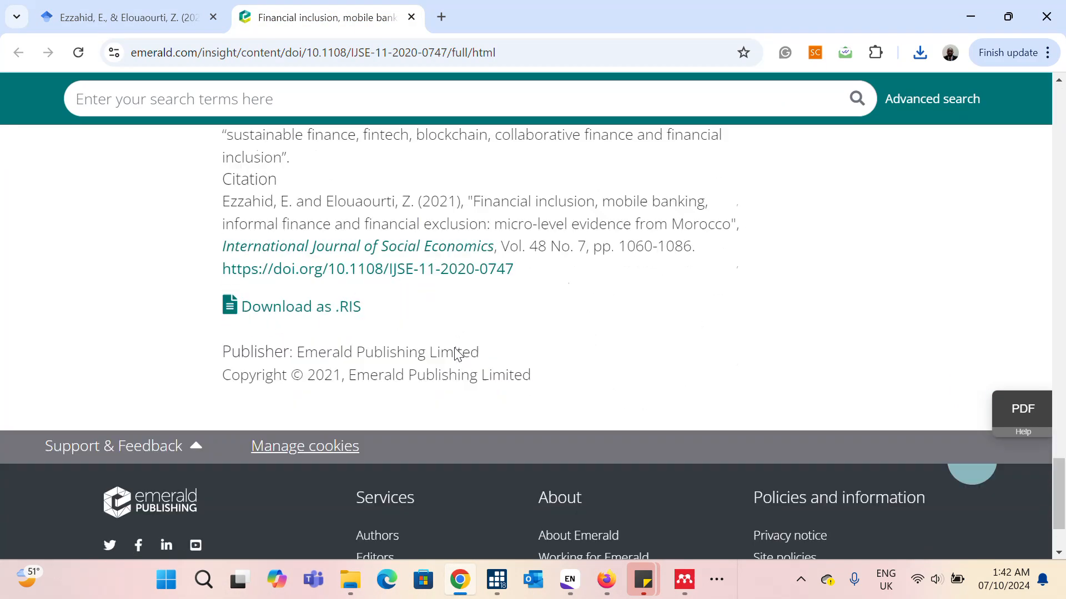
drag(516, 226, 328, 225)
right_click(371, 224)
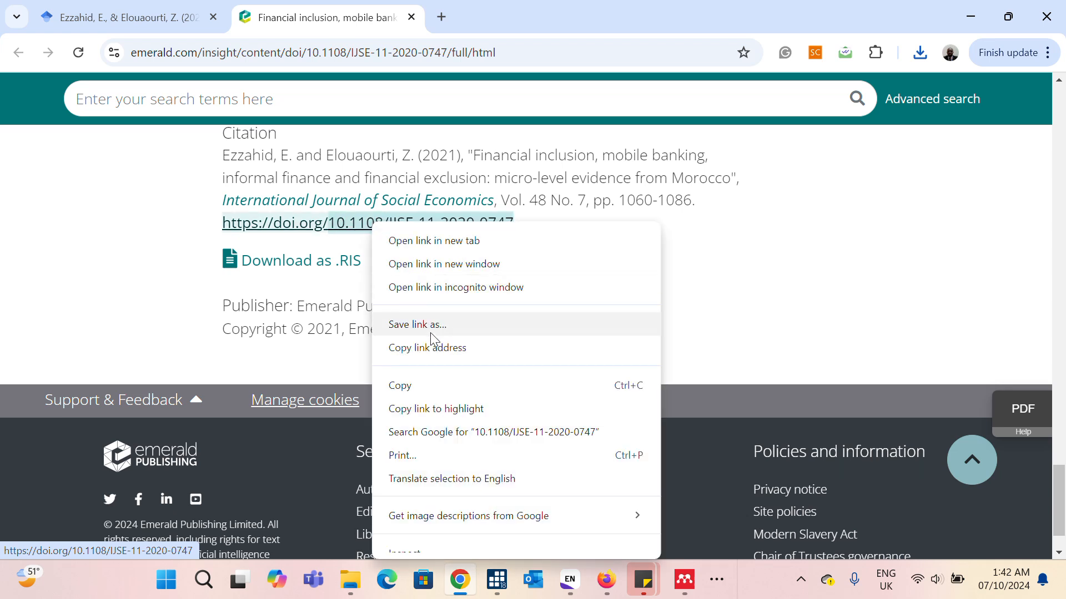
click(431, 386)
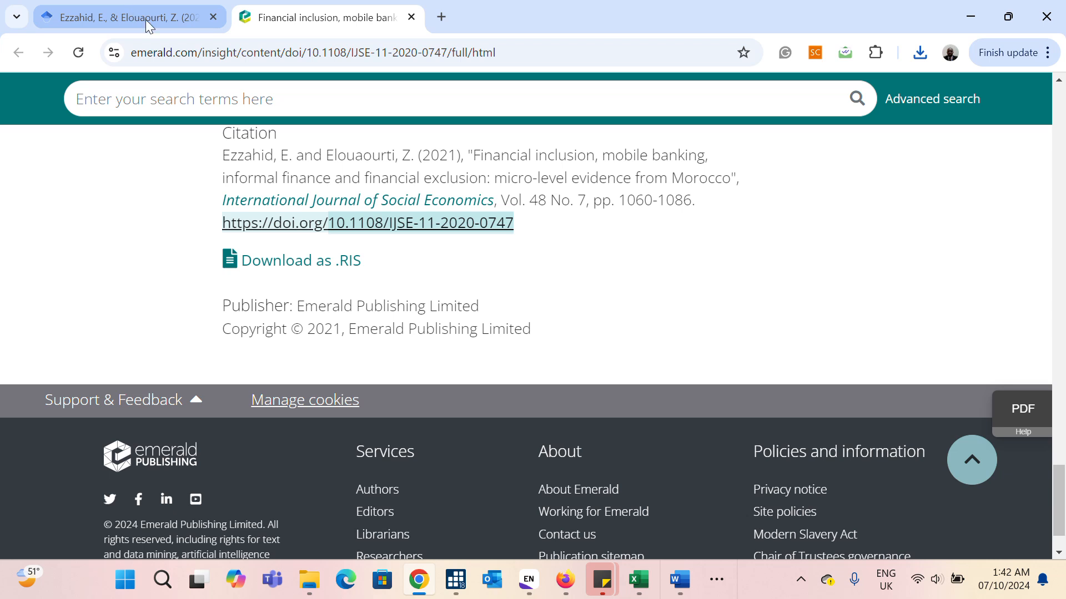
click(529, 580)
click(859, 169)
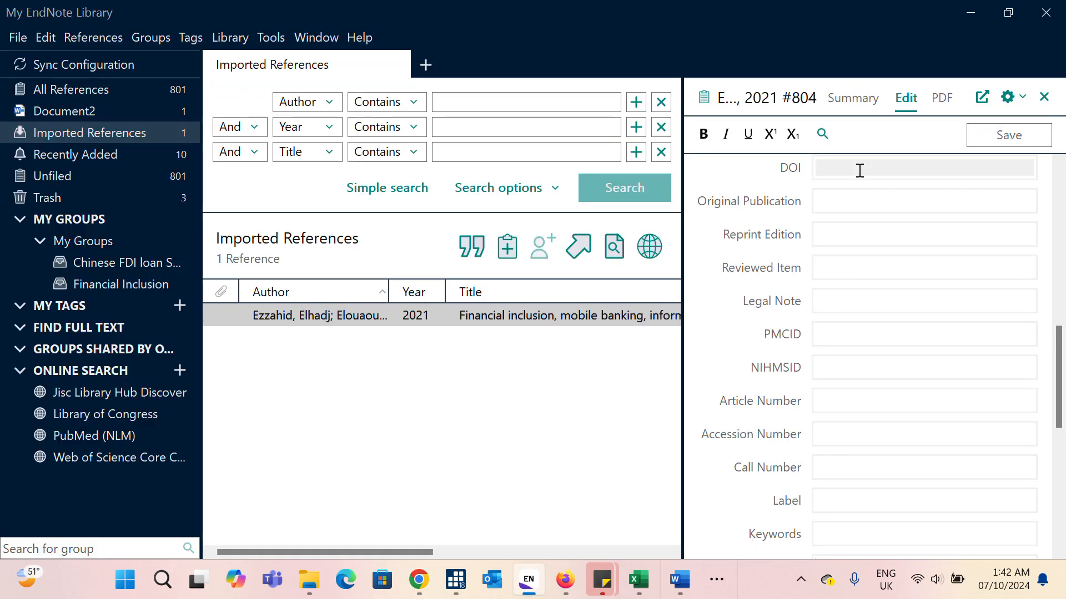
key(ctrl+v)
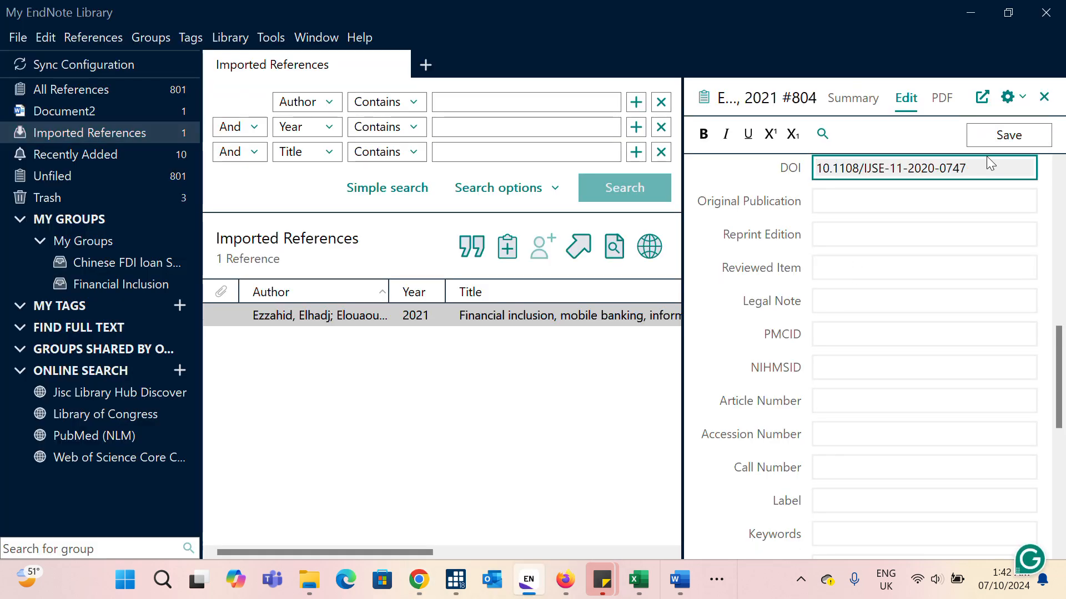
click(1007, 134)
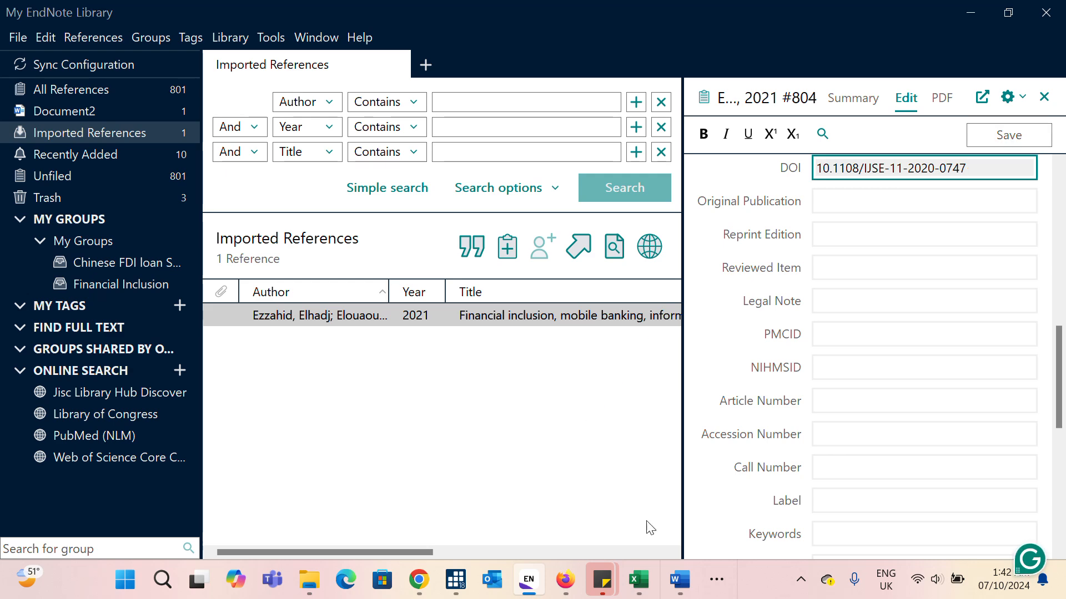
Step: Switch to Document2 in Word and insert the 2021 Morocco article's citation, displayed as Author (Year), at the start of the Formatted paragraph
click(680, 580)
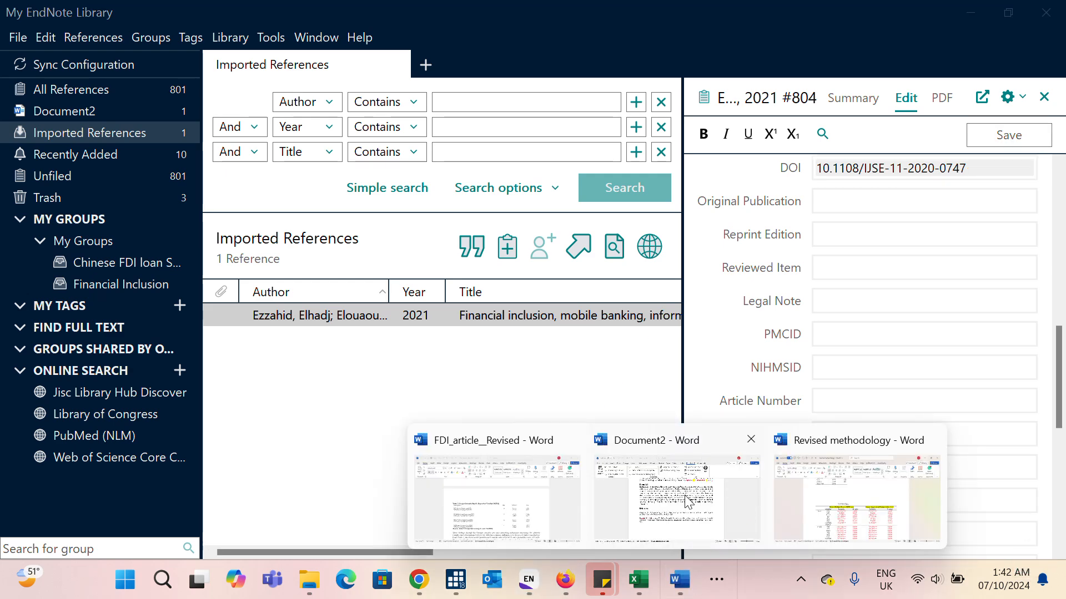
click(704, 502)
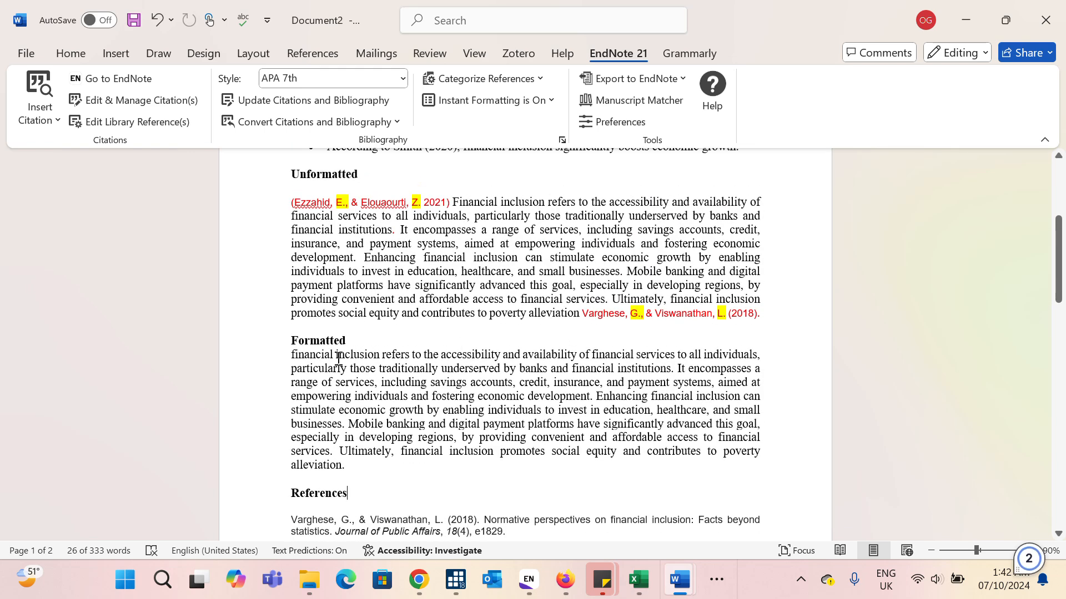
click(292, 356)
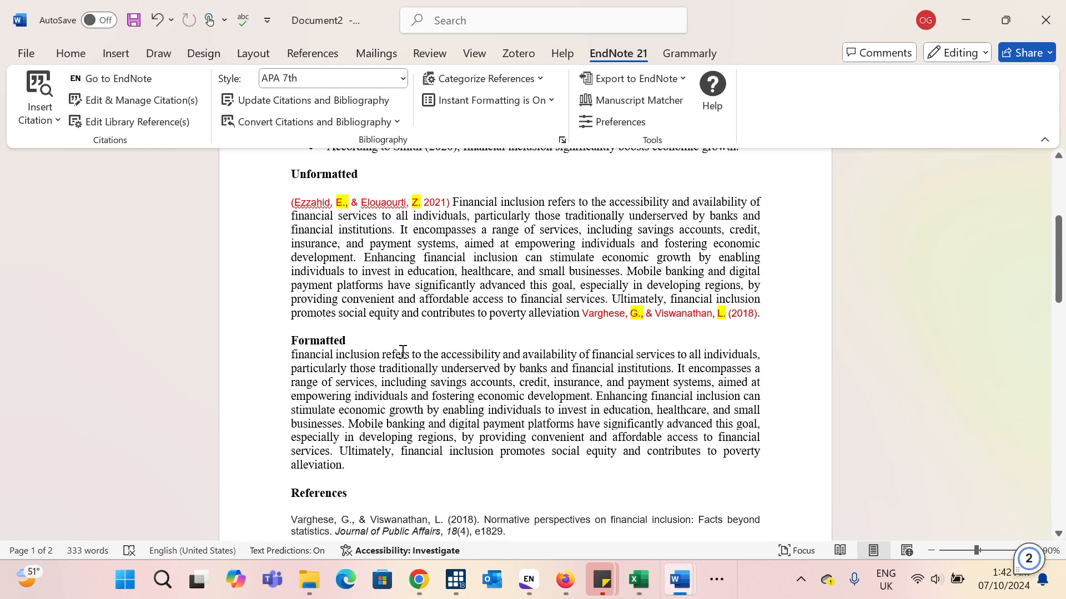
scroll(422, 363, down, 1)
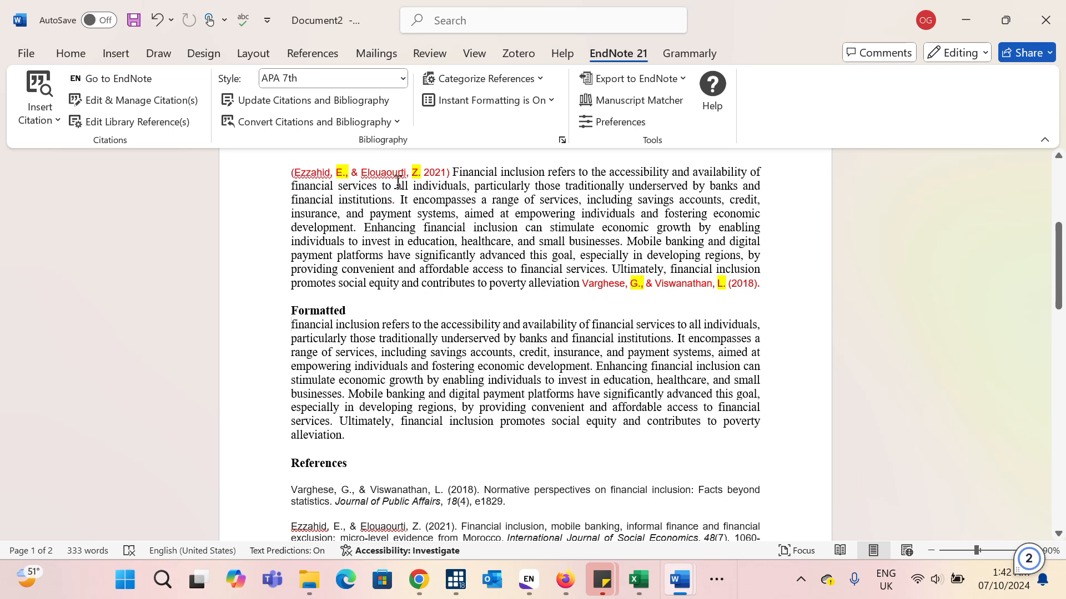
click(36, 89)
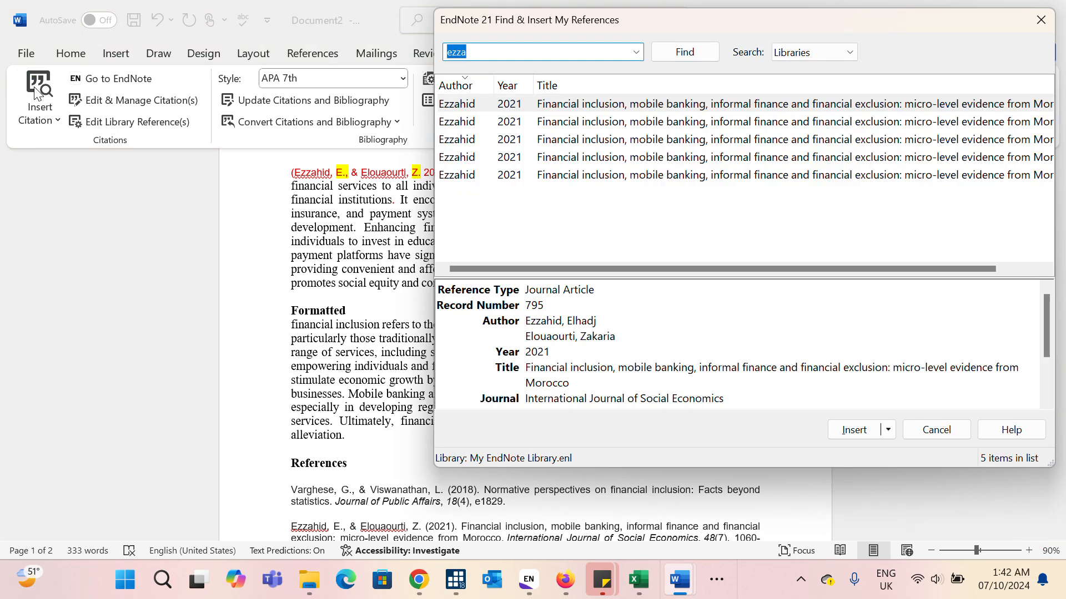
click(599, 103)
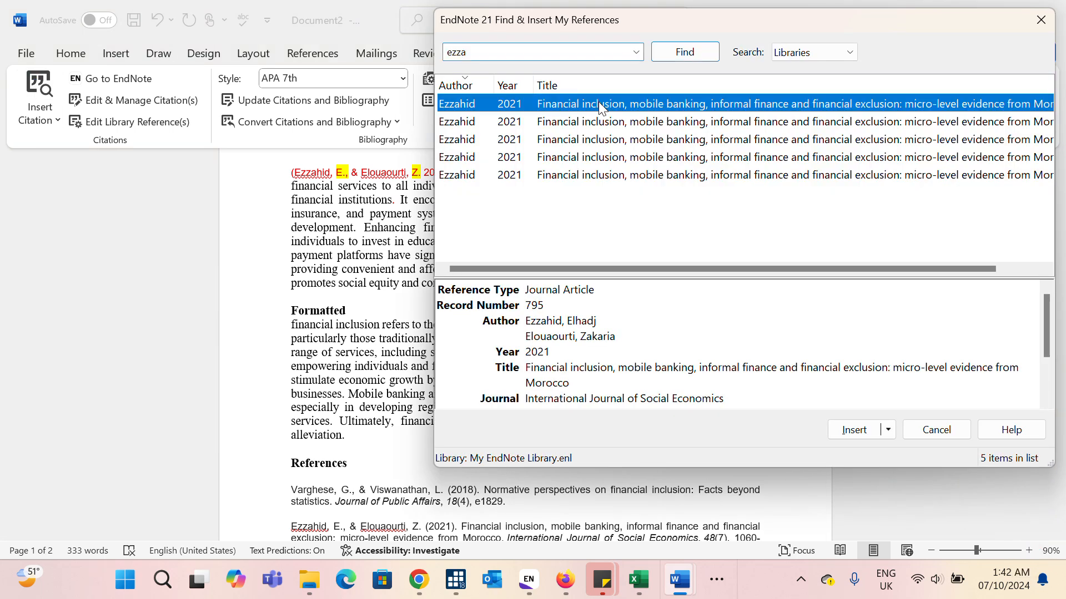
click(892, 429)
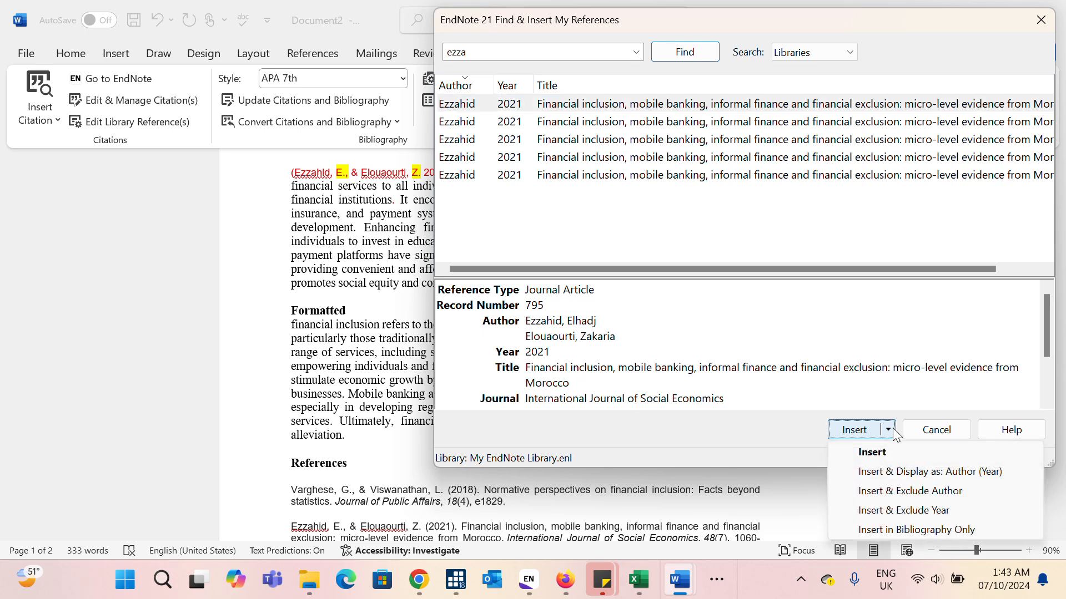
click(964, 475)
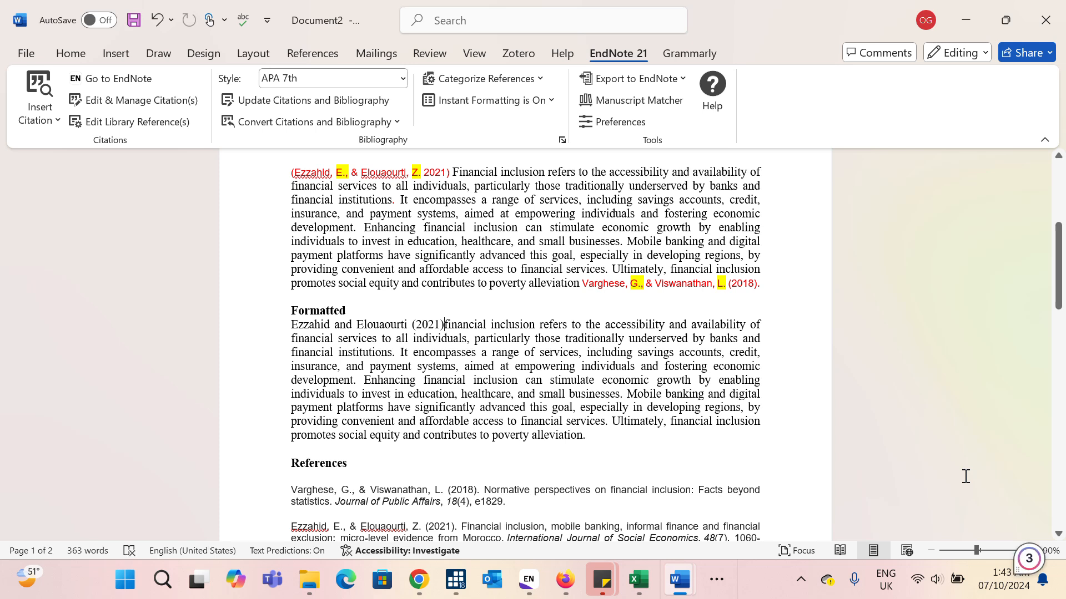
Step: Add the words "opined that" between the inserted citation and "financial inclusion" in the Formatted paragraph
key(Left)
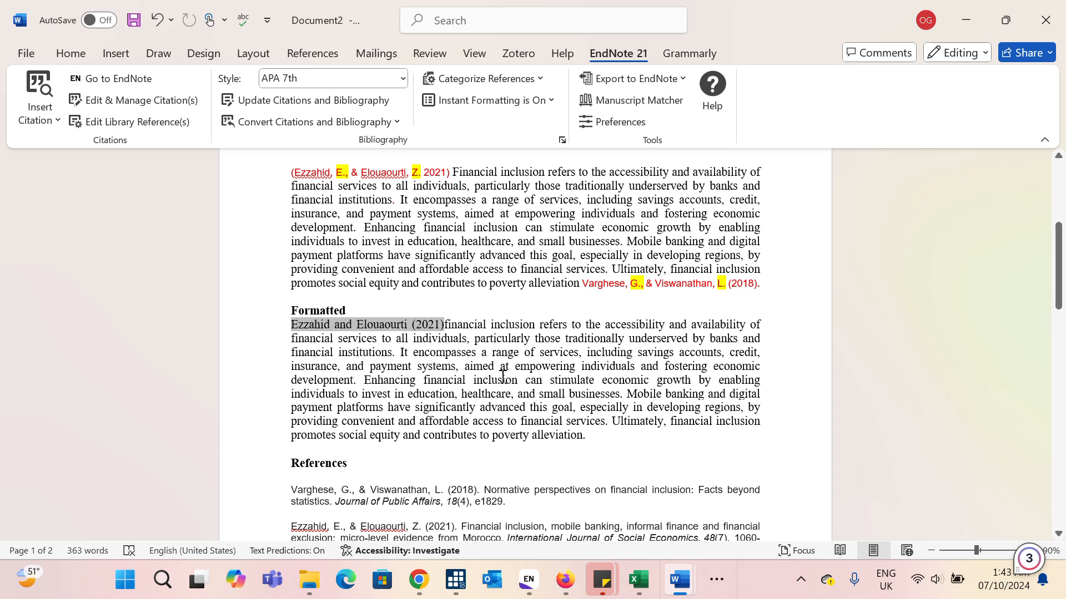
key(Right)
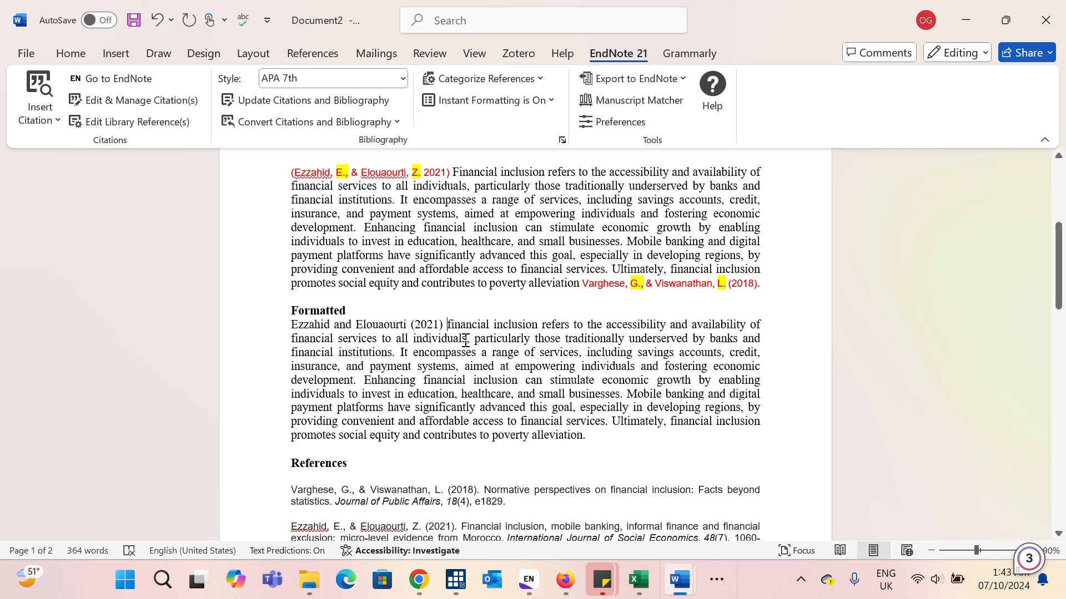
text(opined that)
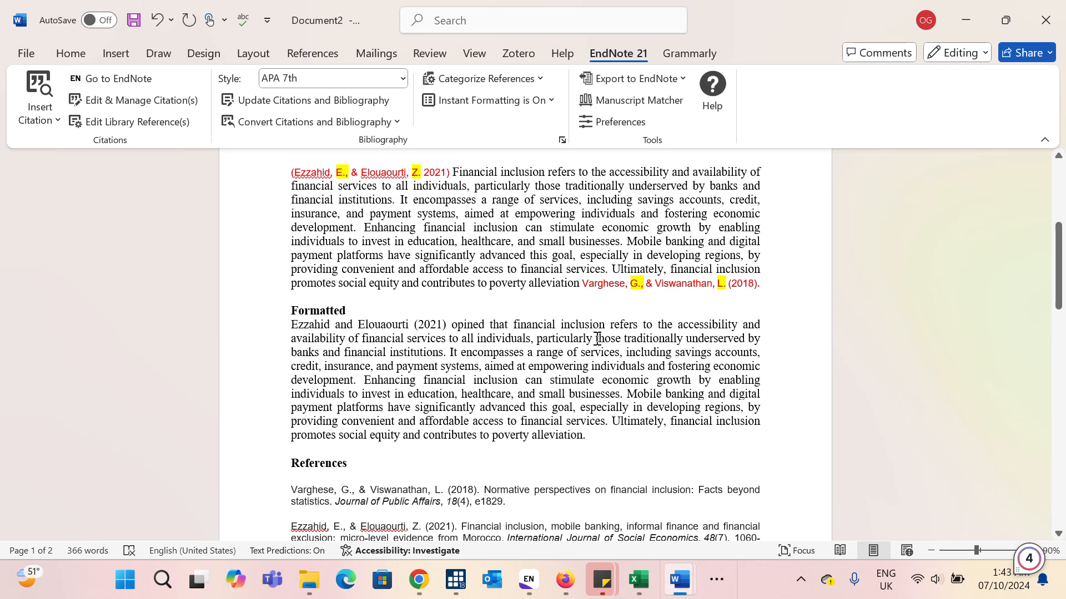
Step: Copy the 2018 Journal of Public Affairs reference from the References list, then switch to Chrome and close the Emerald article tab
scroll(555, 360, down, 4)
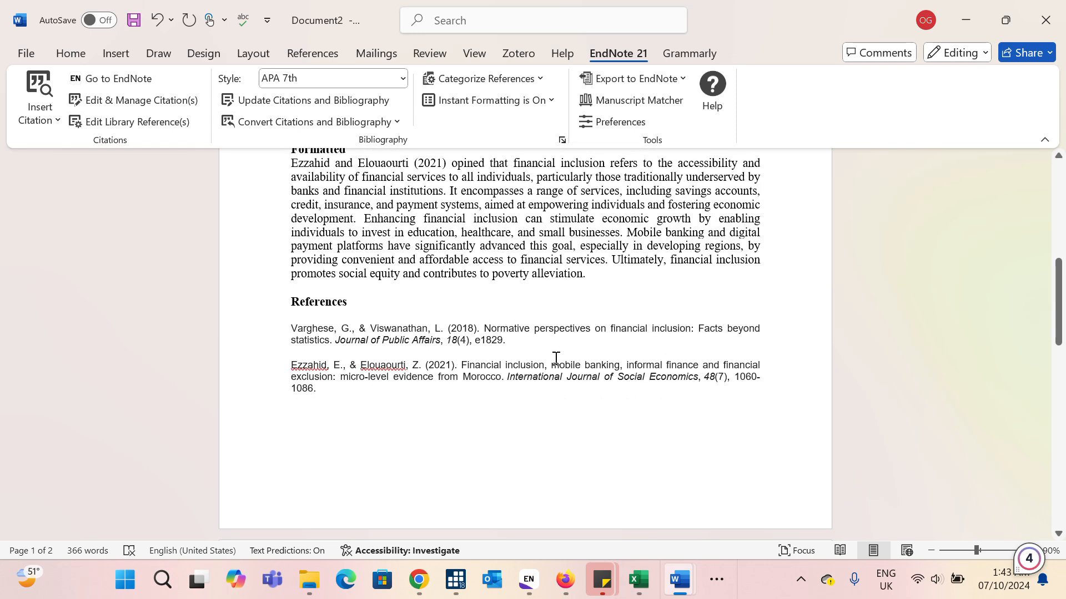
drag(286, 332, 508, 342)
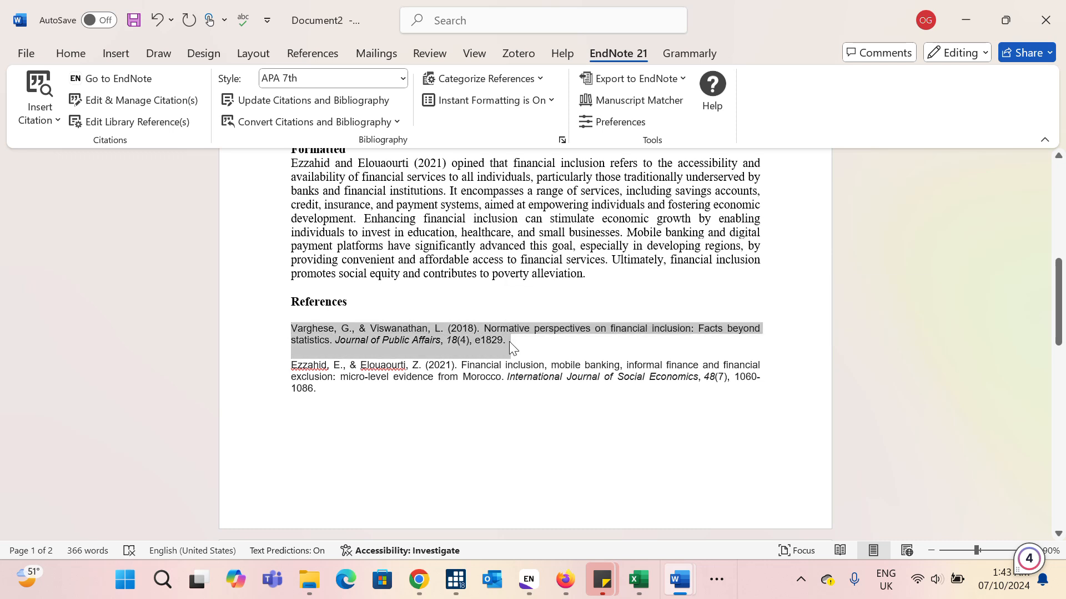
mouse_move(419, 579)
click(420, 491)
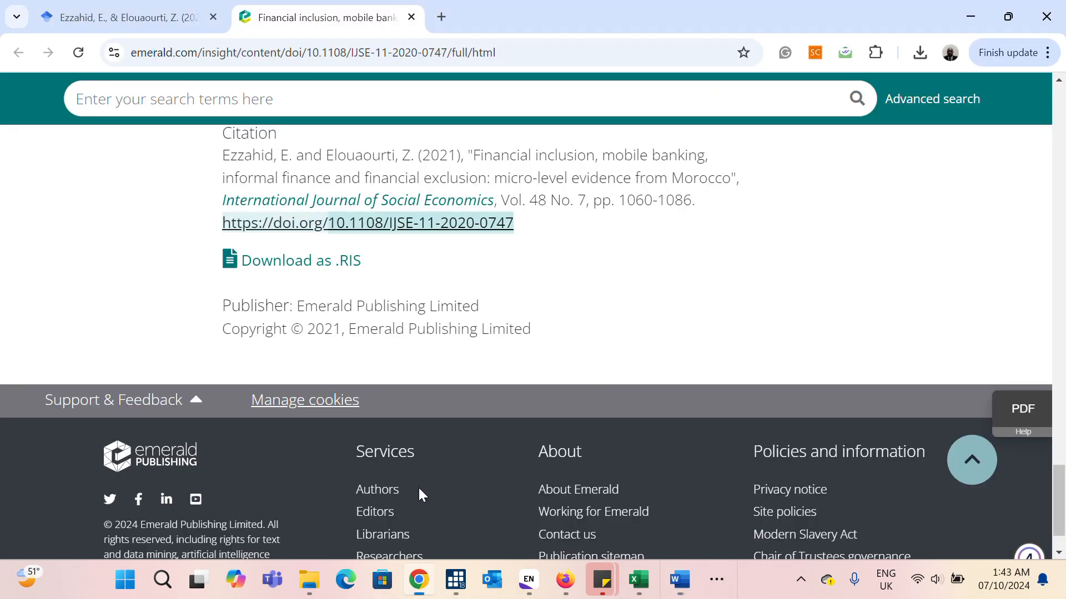
click(411, 17)
Step: Replace the Google Scholar query with the copied 2018 Journal of Public Affairs reference and run the search
click(288, 101)
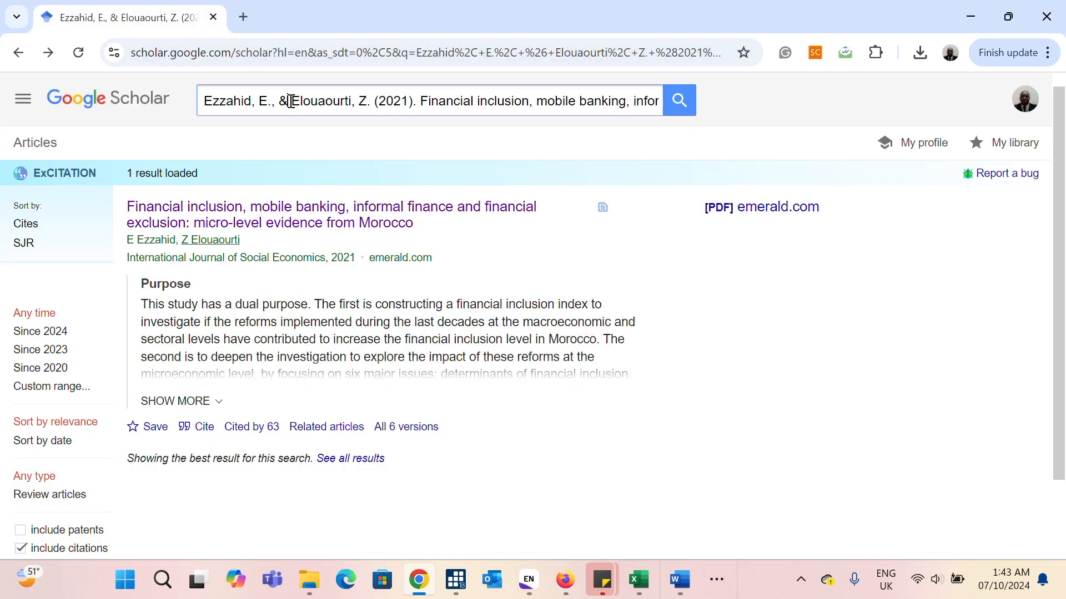
key(ctrl+a)
key(BackSpace)
key(ctrl+v)
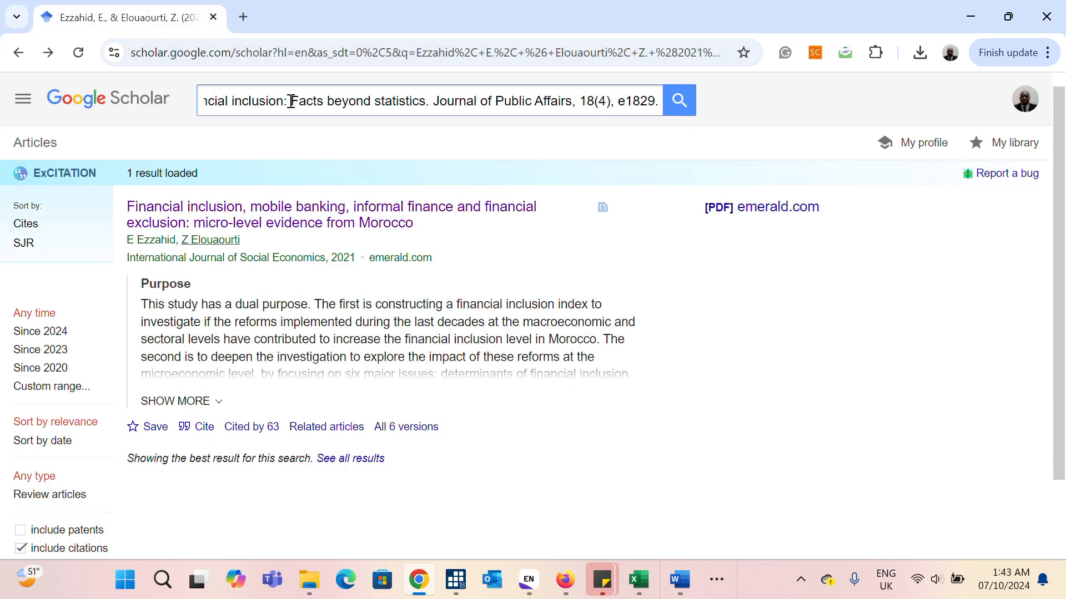
key(Return)
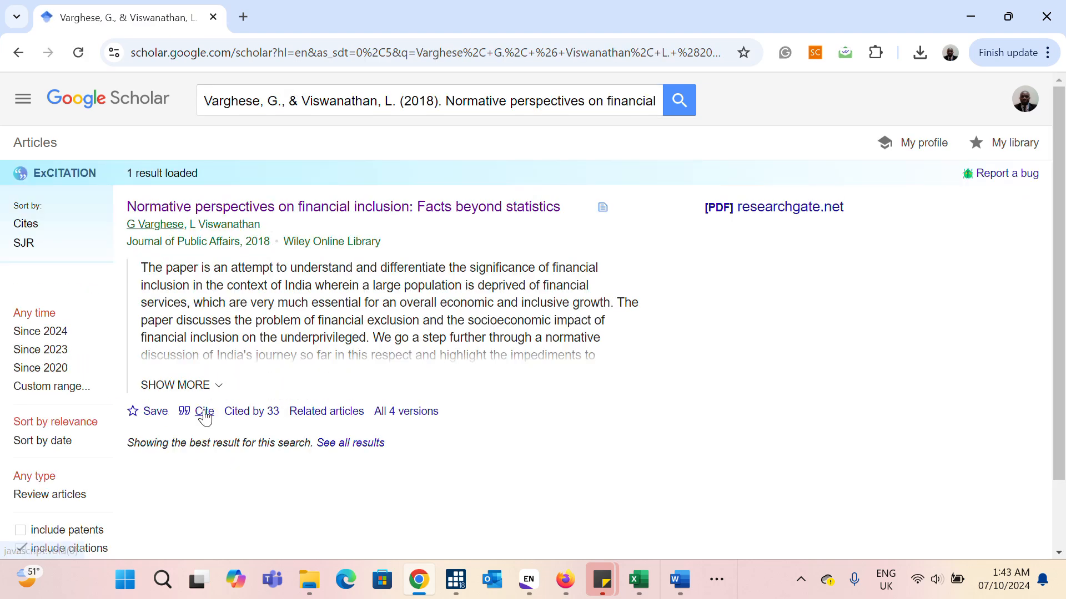
Step: Export the found article's citation in EndNote format and open the downloaded scholar (73).enw to import it into EndNote
click(205, 414)
click(480, 476)
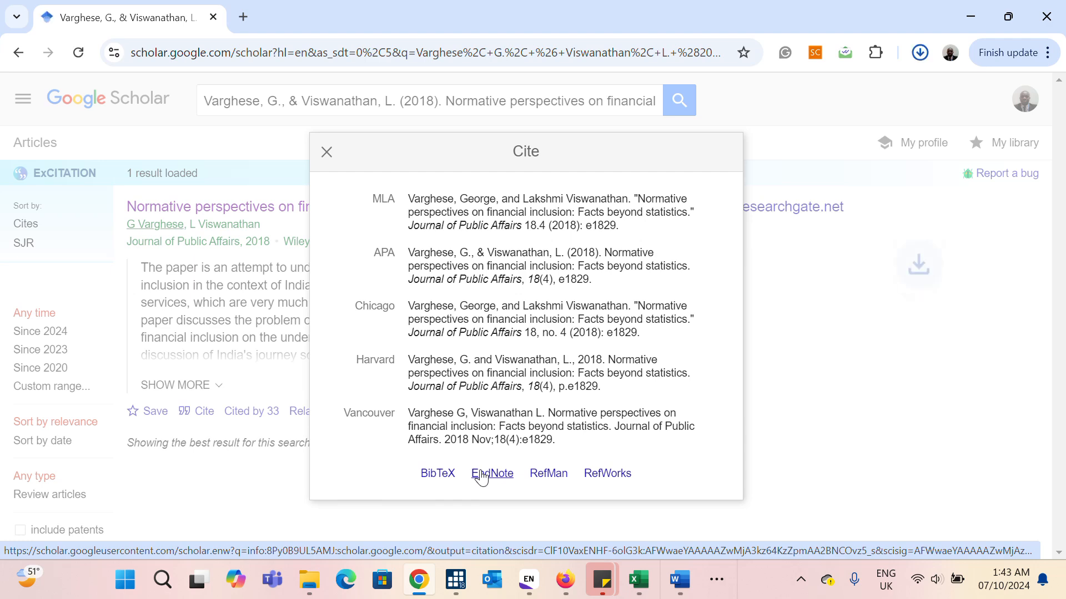
click(920, 52)
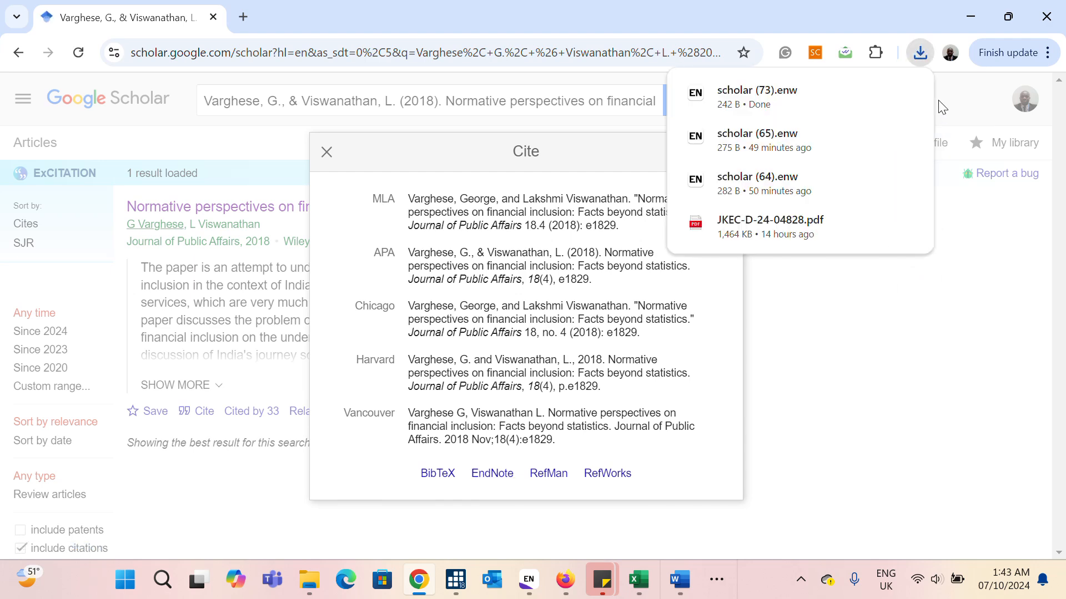
click(905, 94)
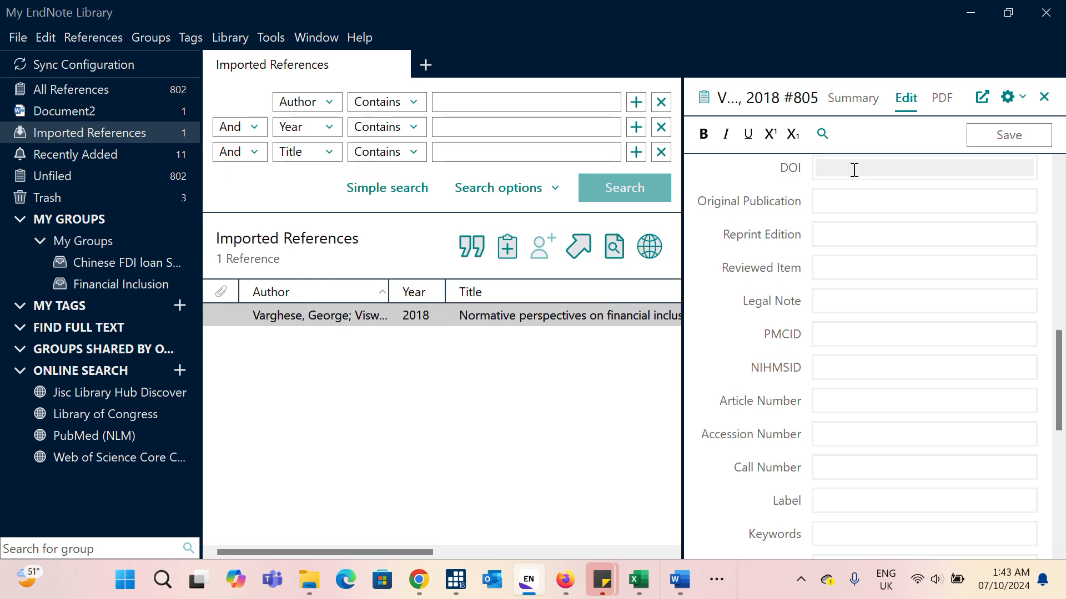
Step: Return to Chrome, close the citation formats and open the article's Wiley page in a new tab
mouse_move(419, 580)
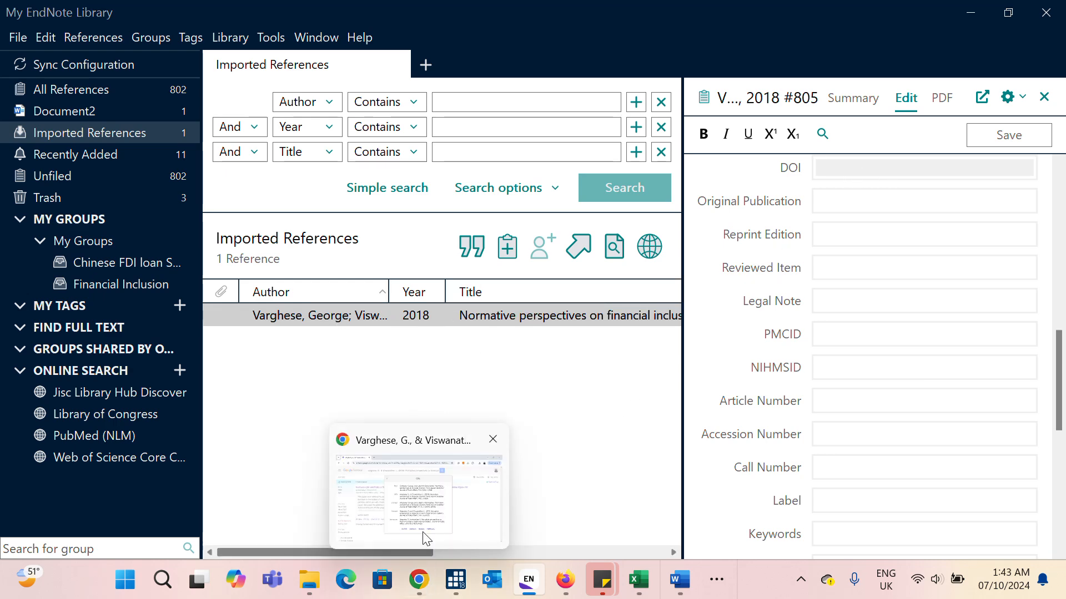
click(424, 537)
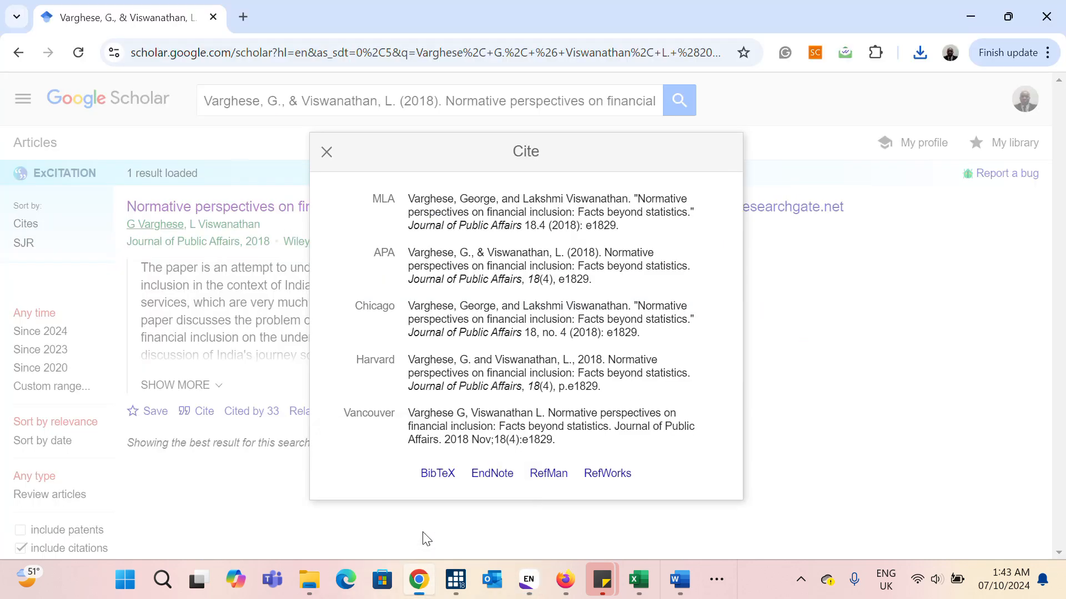
click(326, 152)
right_click(273, 212)
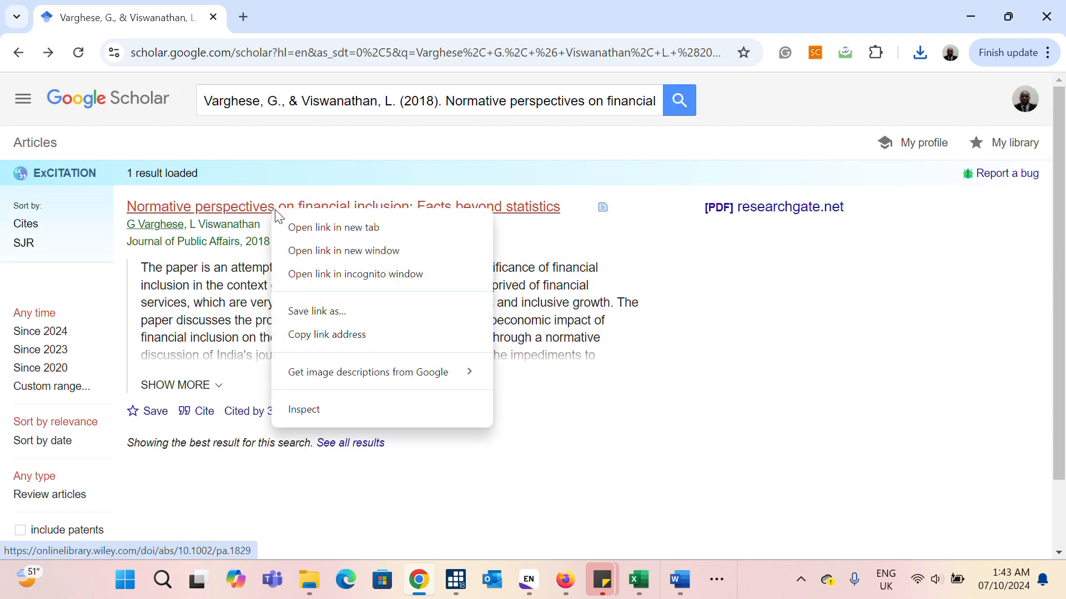
click(296, 227)
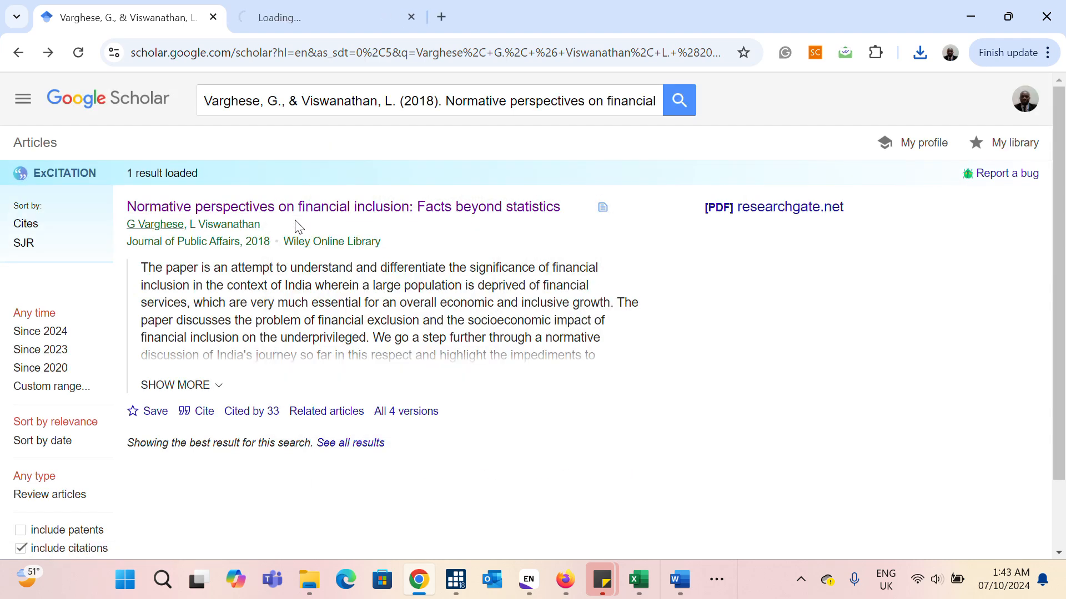
click(288, 17)
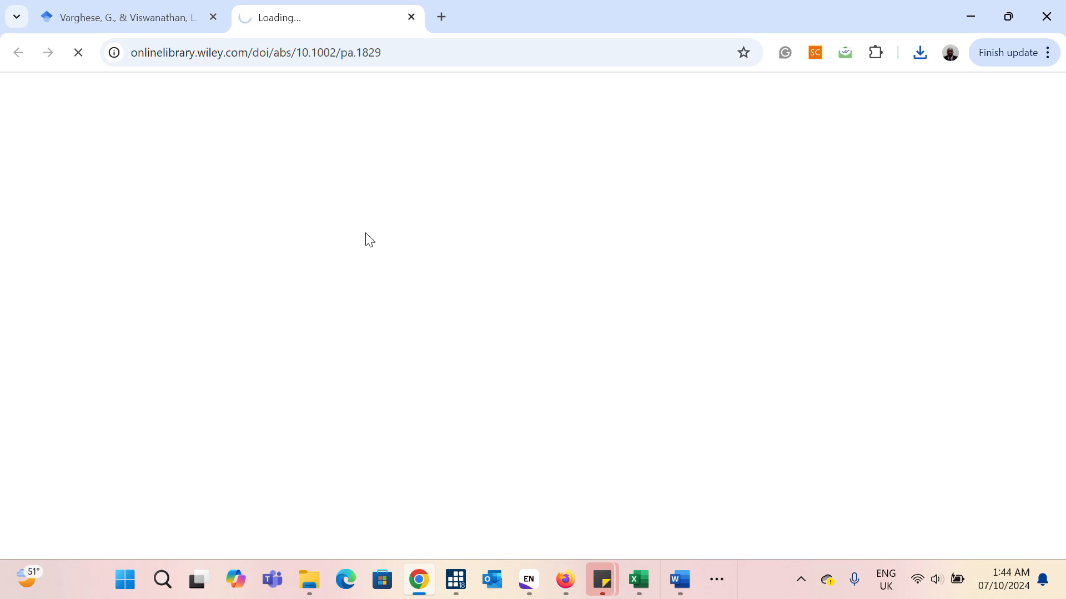
scroll(464, 388, down, 2)
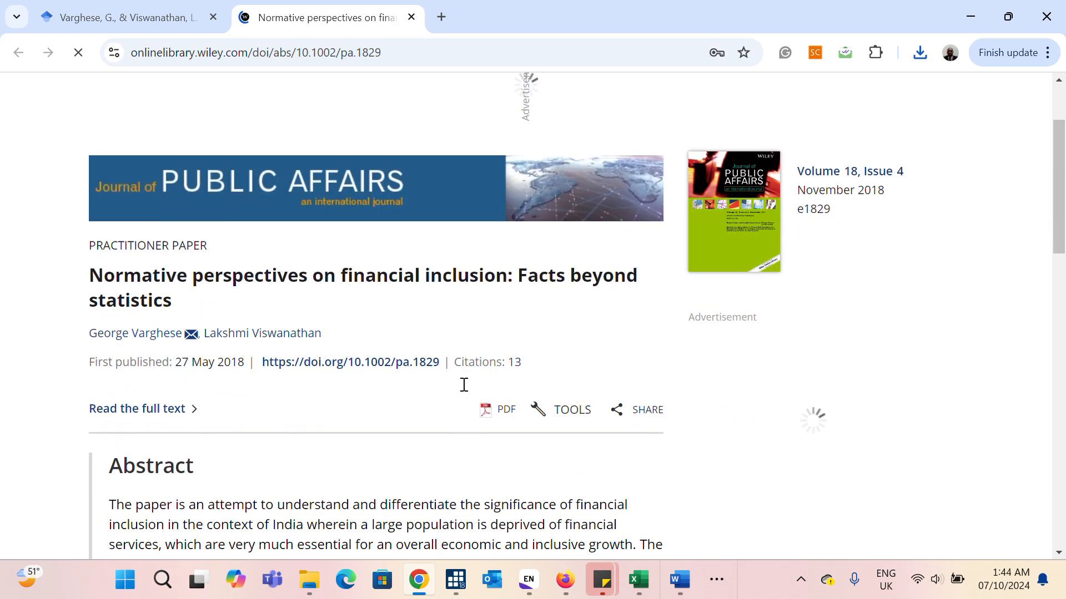
drag(441, 363, 350, 364)
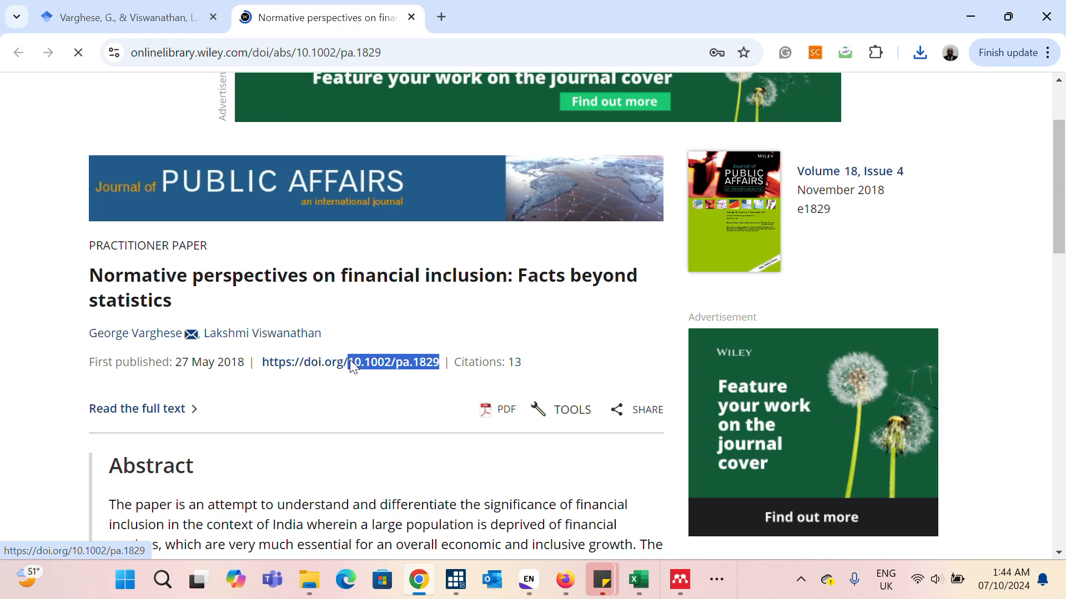
right_click(382, 369)
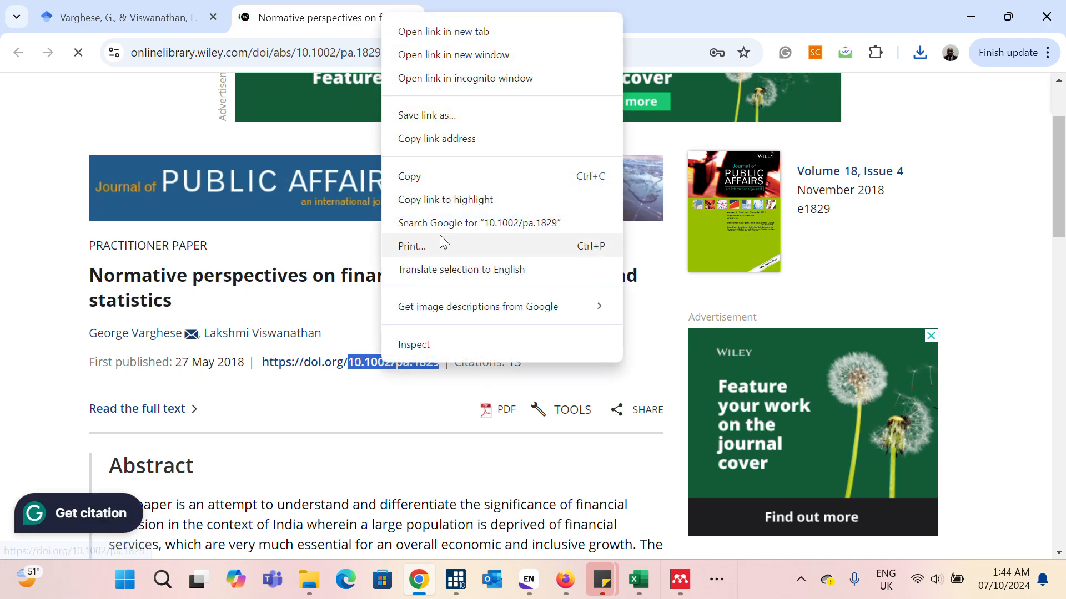
click(463, 182)
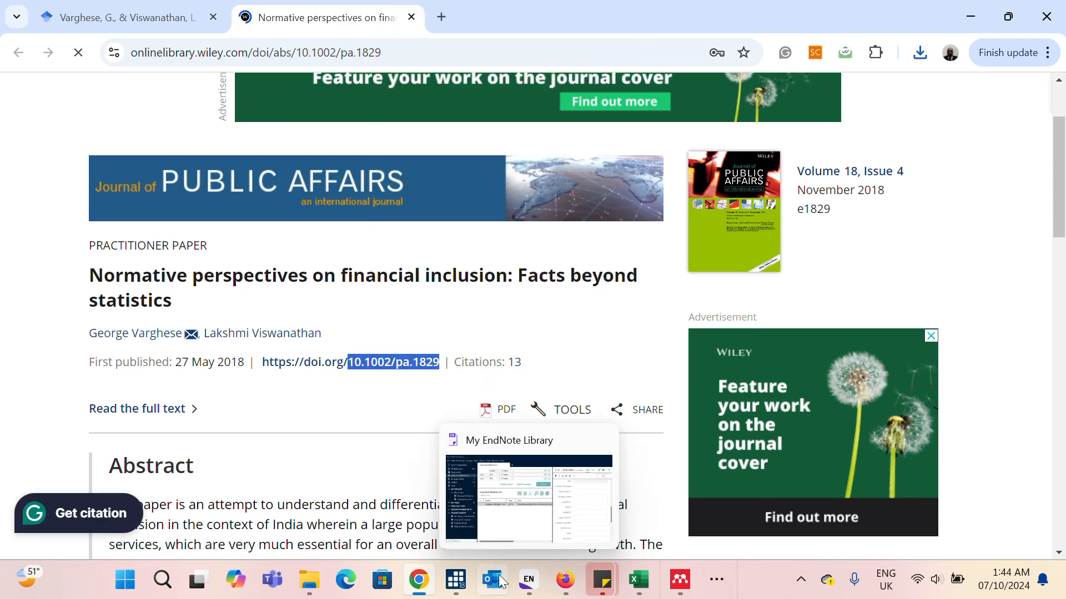
Step: Switch to Document2 in Word and place the cursor after "poverty alleviation" at the end of the Formatted paragraph
click(716, 583)
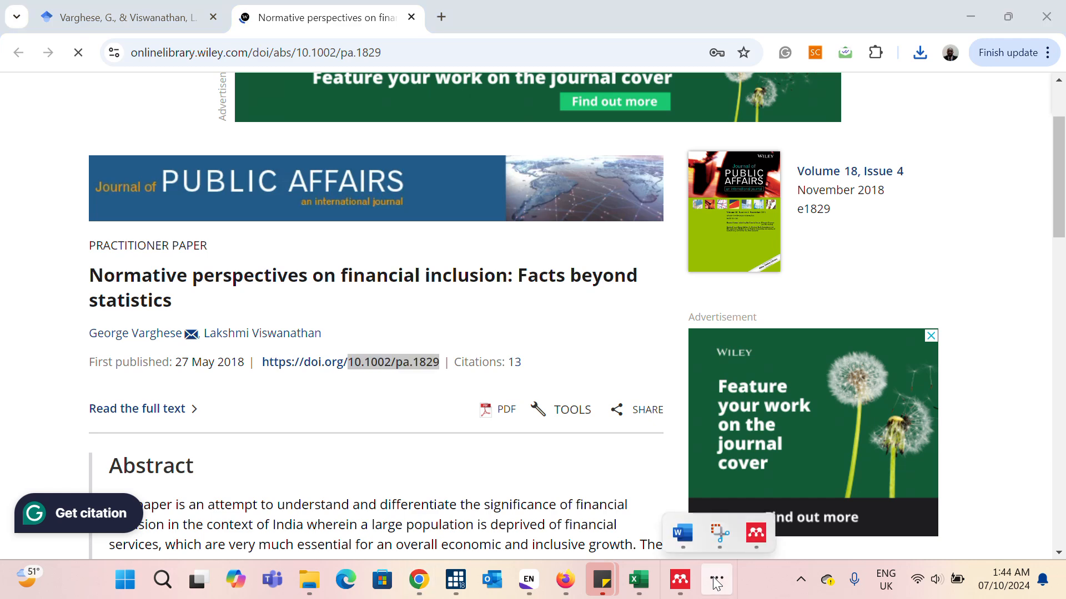
mouse_move(678, 541)
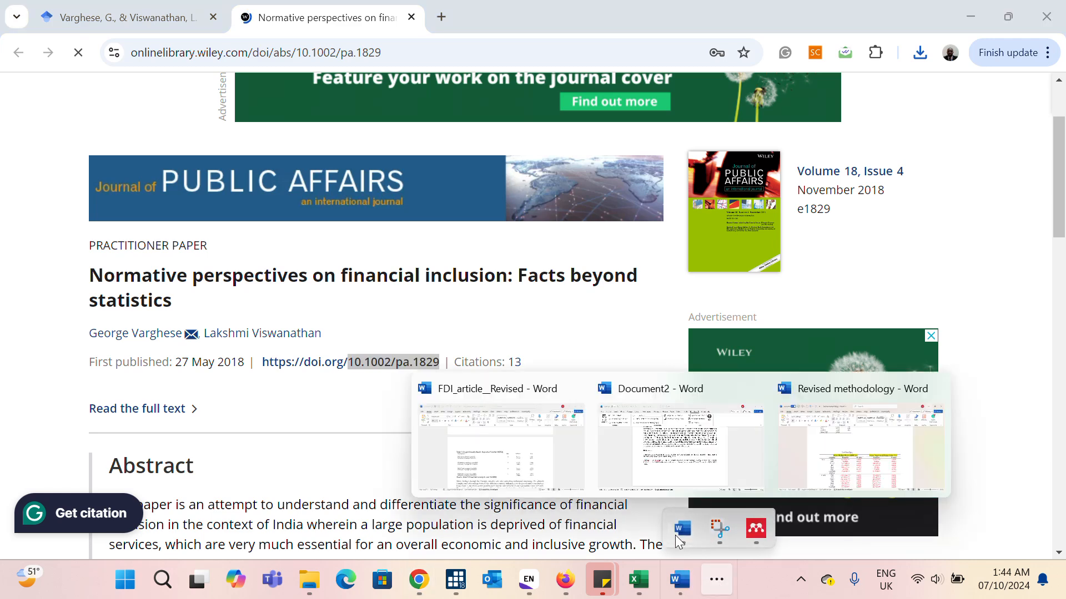
click(675, 461)
scroll(460, 308, up, 1)
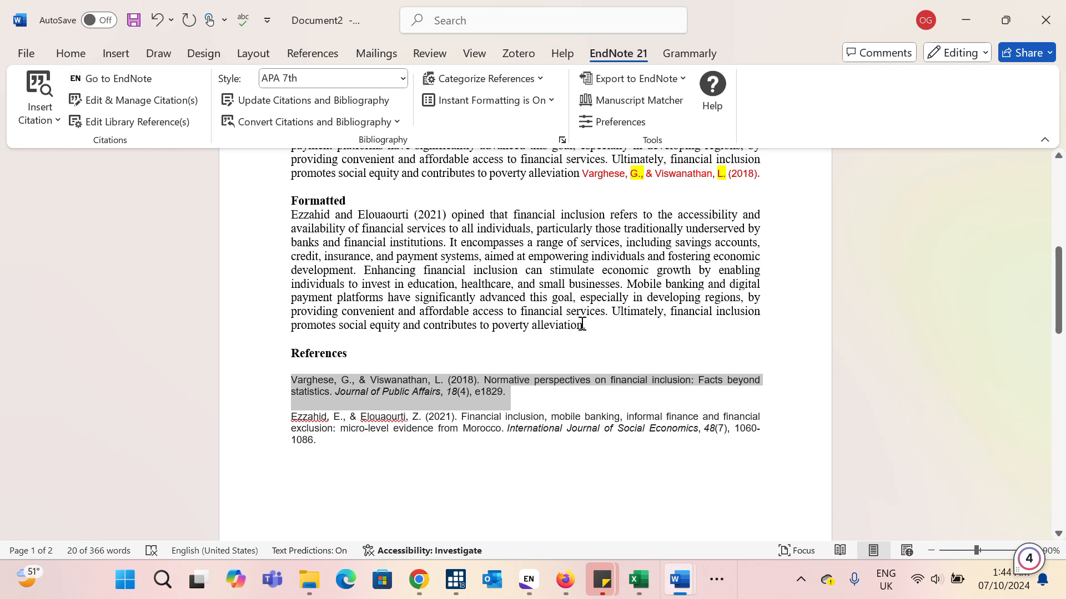
click(584, 325)
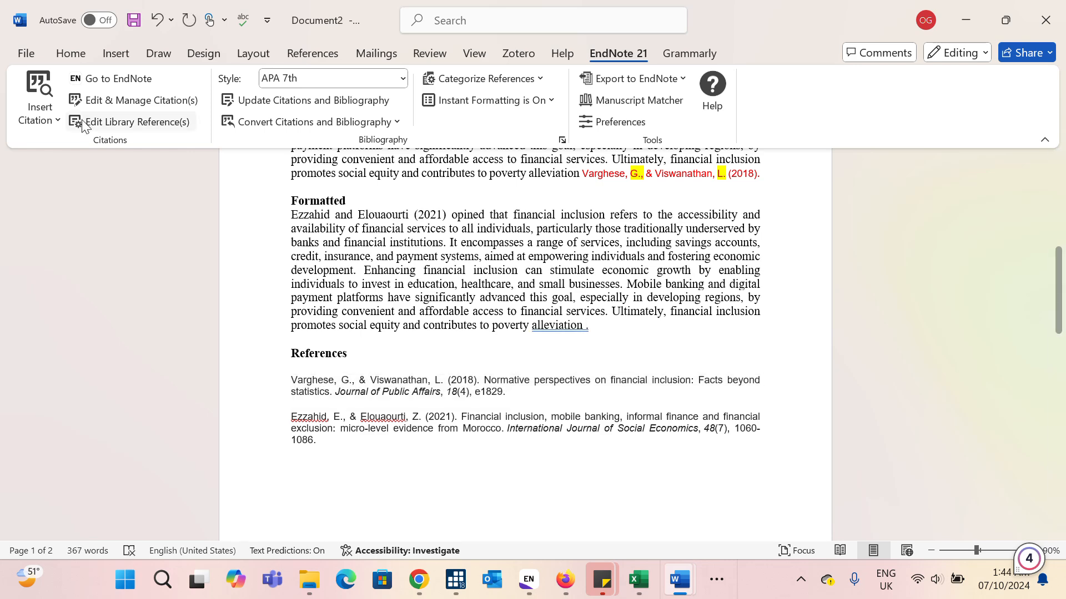
Step: Find the 2018 reference "Normative perspectives on financial inclusion: Facts beyond statistics" by its first author's surname and insert it as an EndNote citation
click(37, 90)
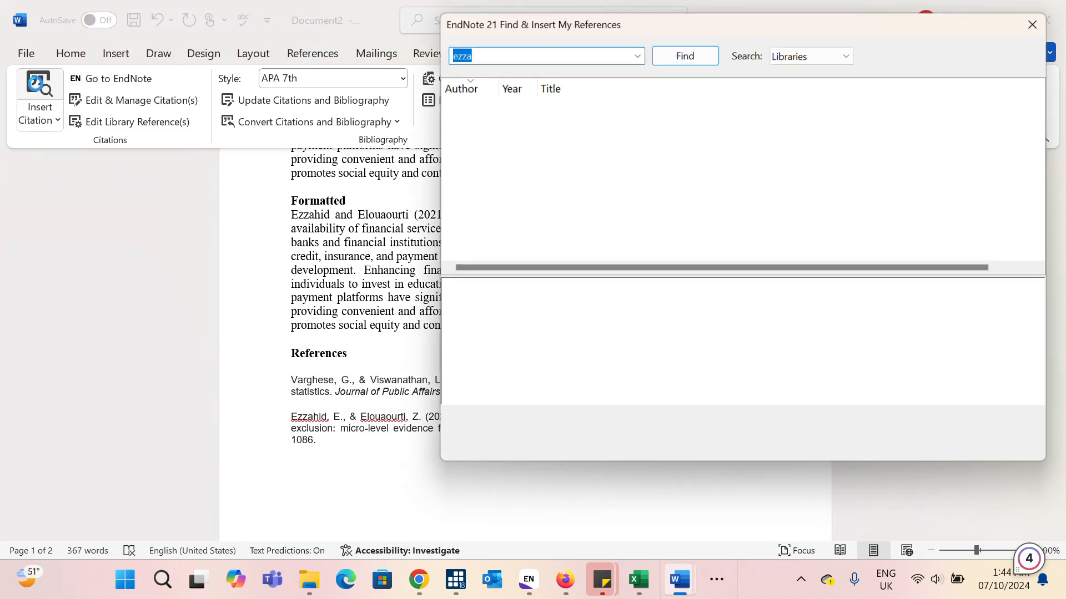
key(Return)
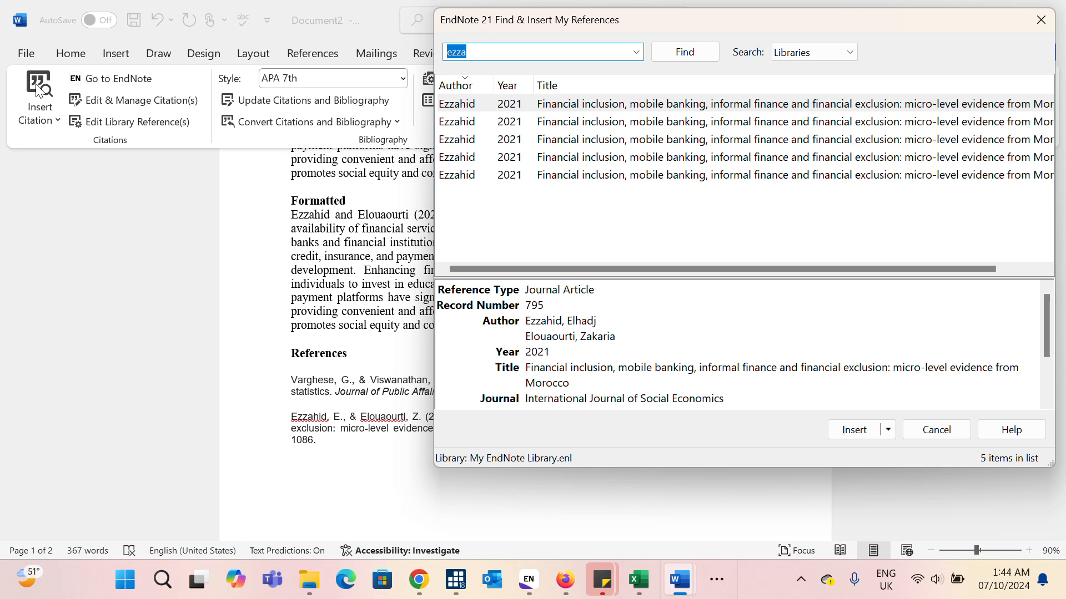
text(vargh)
key(Return)
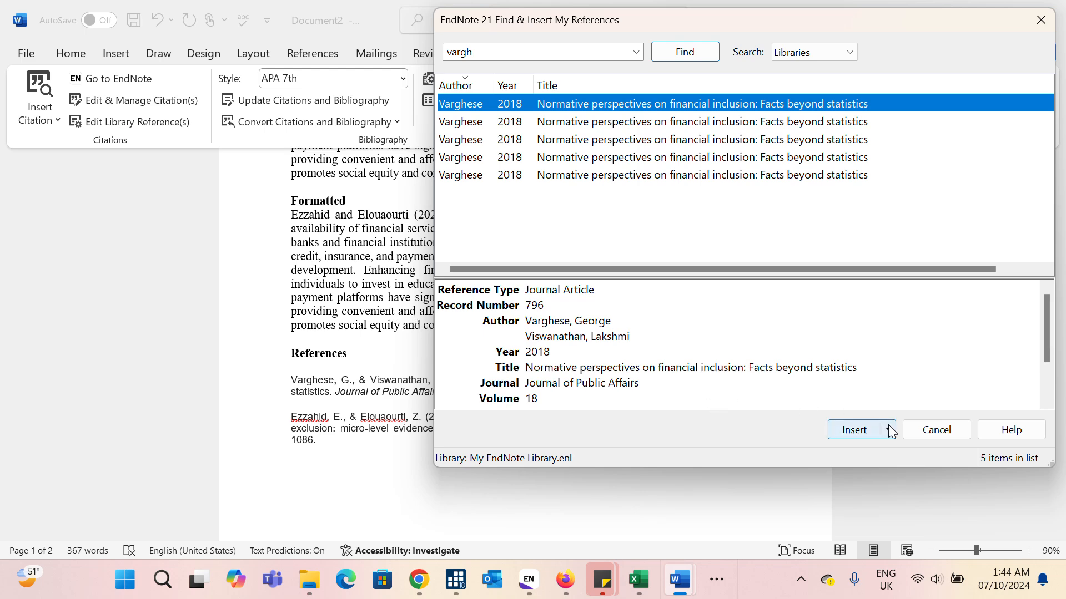
click(862, 428)
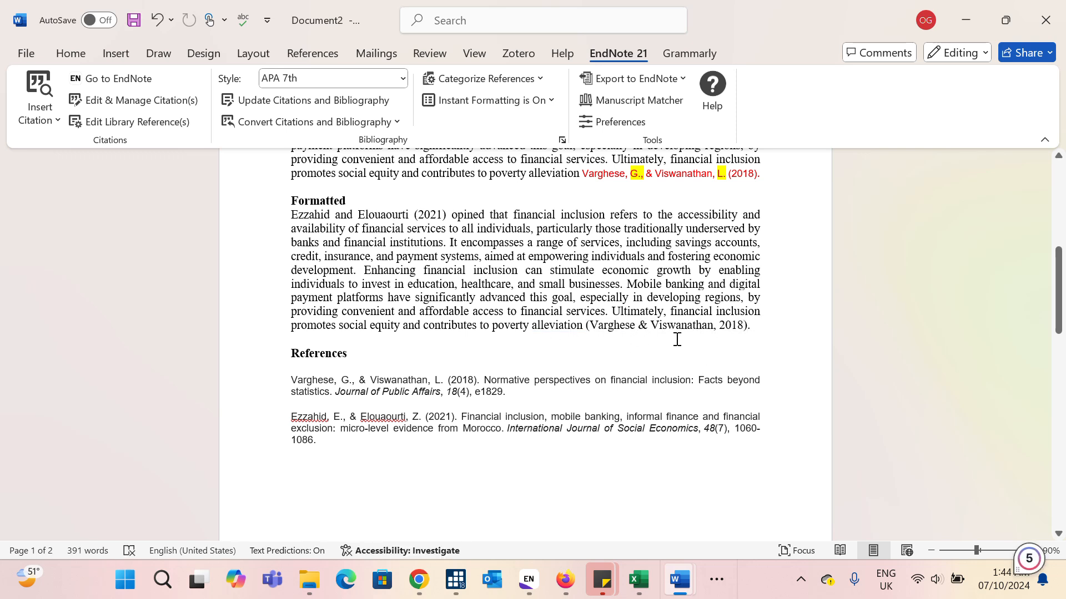
Step: Delete the two manually entered references under the References heading so the EndNote bibliography directly follows the heading
scroll(684, 335, up, 3)
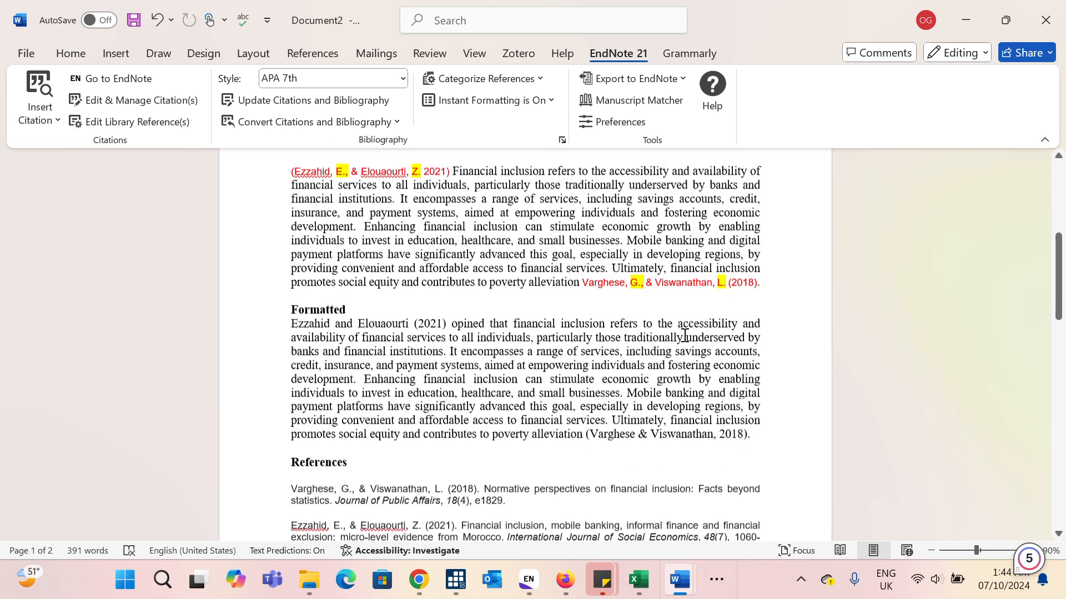
scroll(685, 335, down, 4)
scroll(684, 335, down, 1)
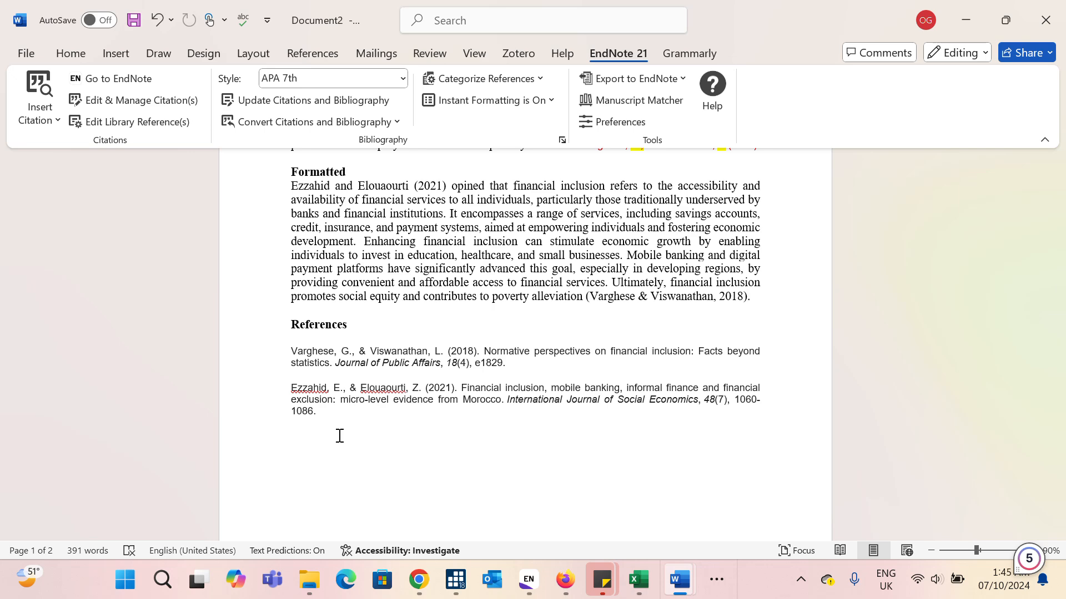
scroll(340, 435, down, 10)
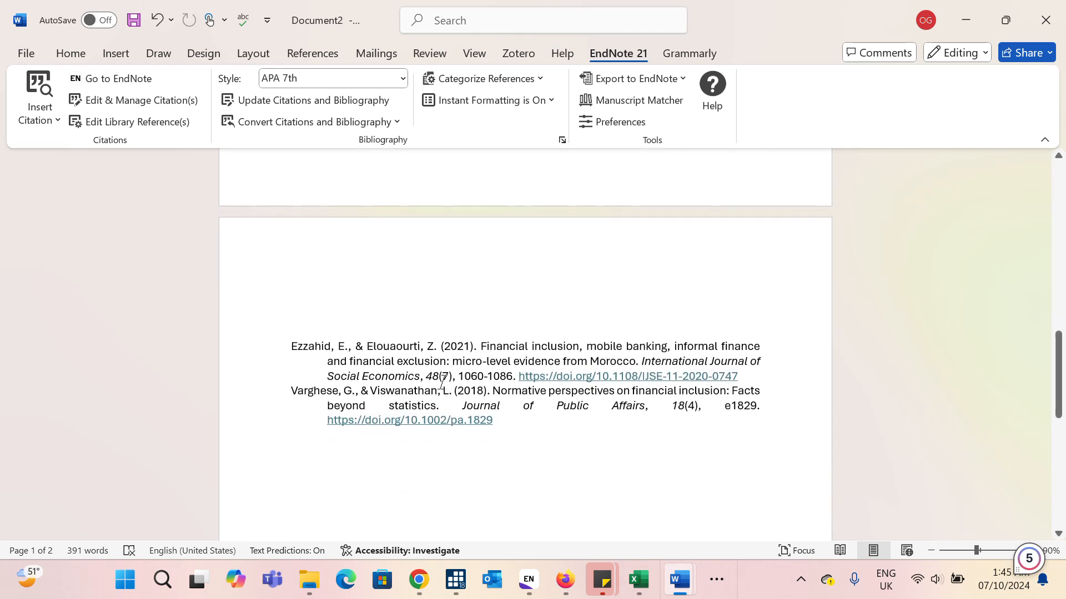
key(ctrl+z)
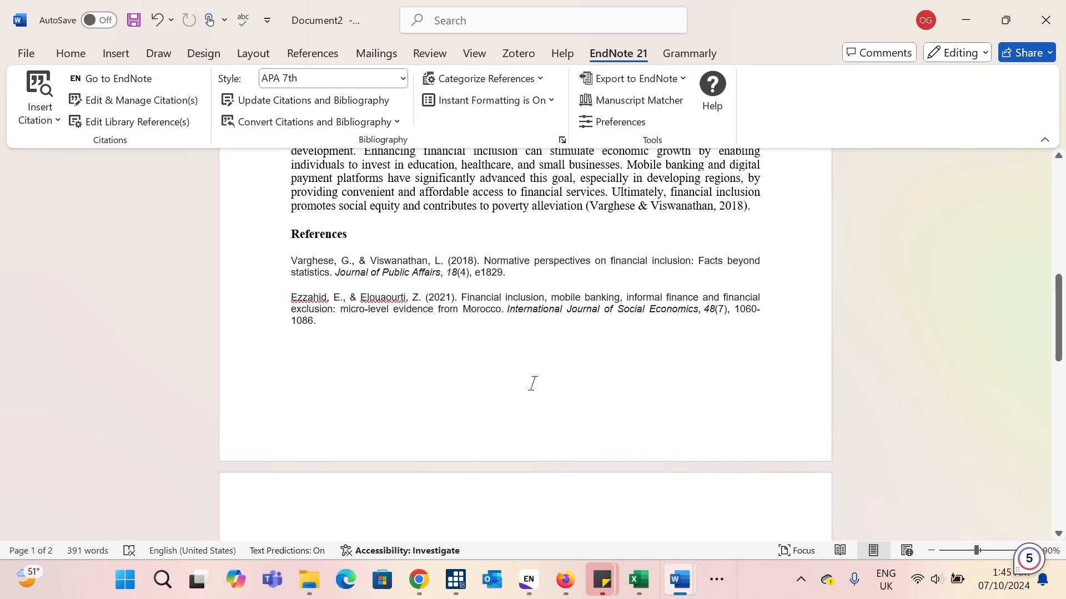
drag(324, 333, 287, 266)
key(Delete)
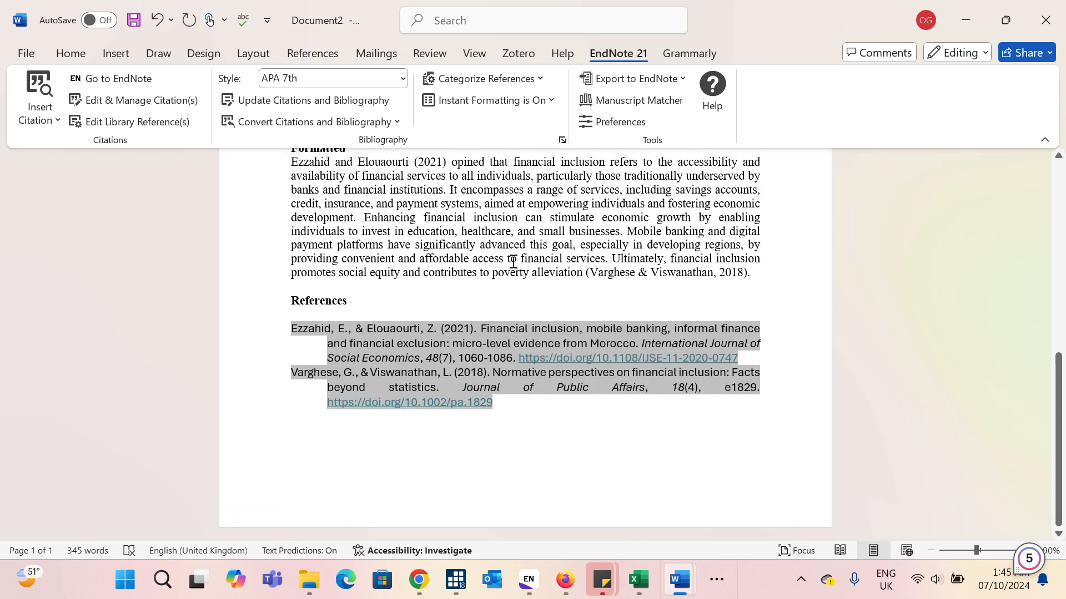
click(470, 299)
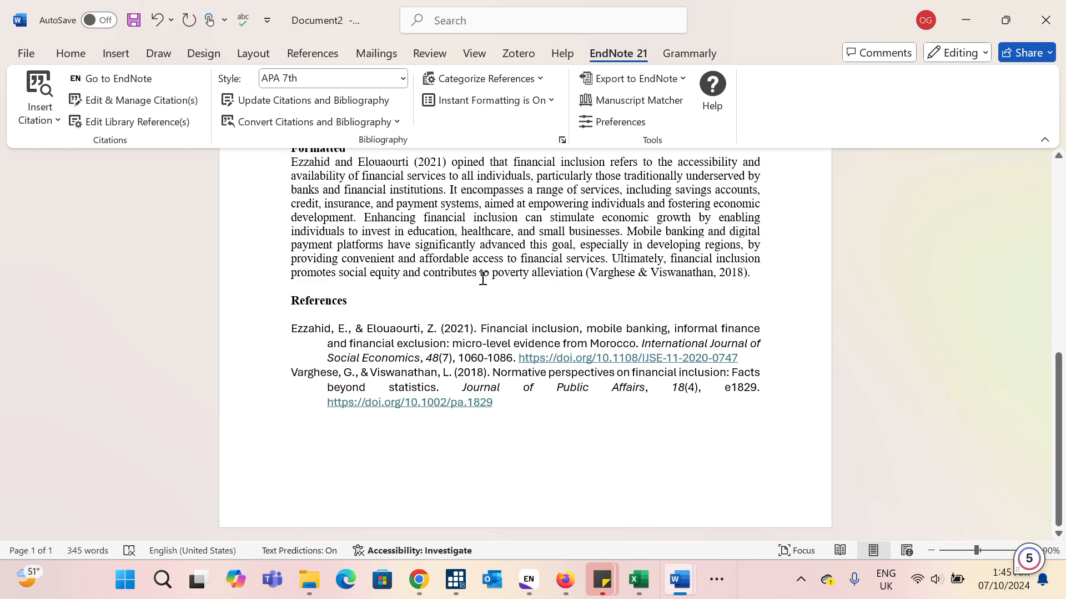
scroll(482, 278, down, 1)
scroll(482, 279, up, 3)
scroll(482, 279, up, 3)
scroll(482, 279, down, 2)
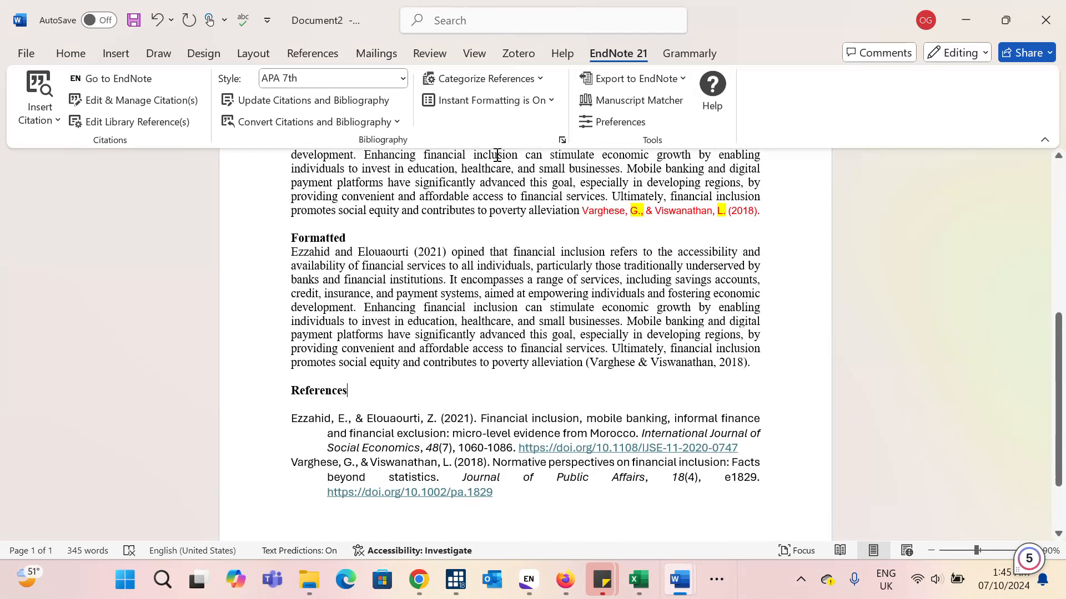